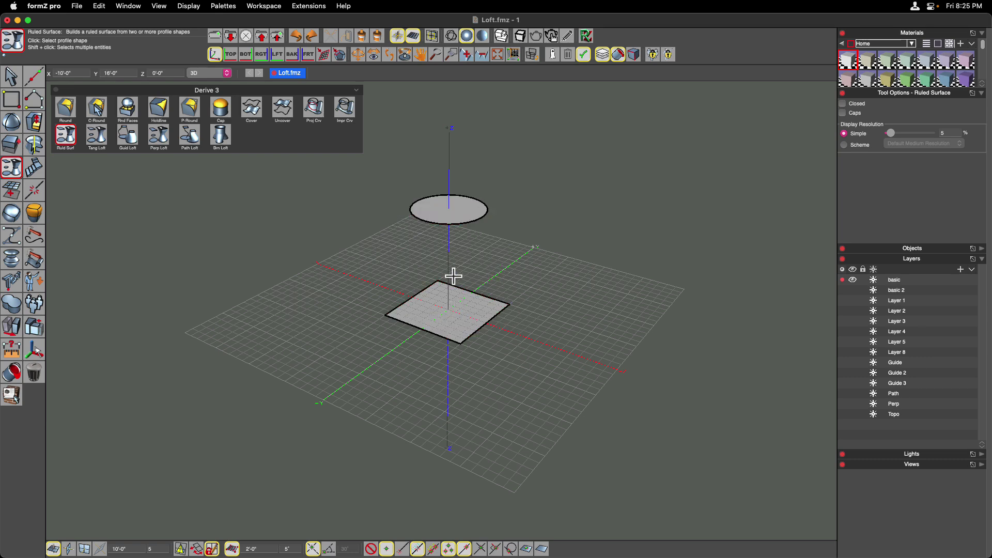
# Loft a ruled surface from the base square up to the top ellipse, then return to Pick
pyautogui.click(449, 312)
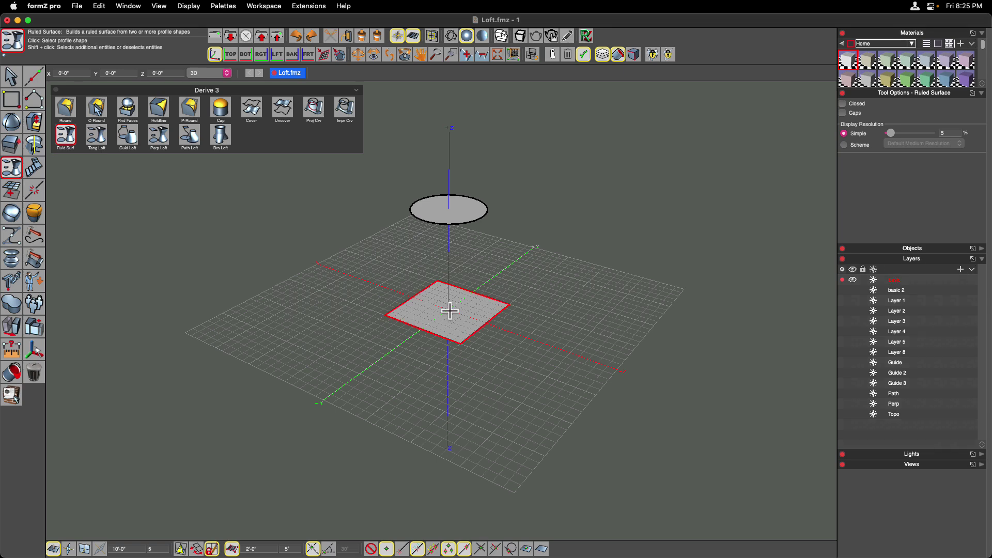
pyautogui.click(450, 211)
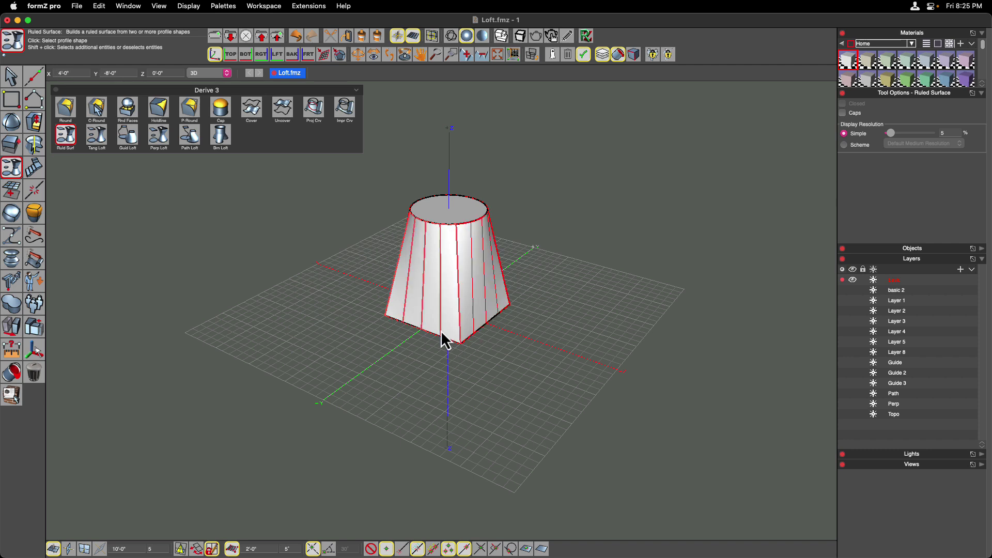
pyautogui.click(433, 215)
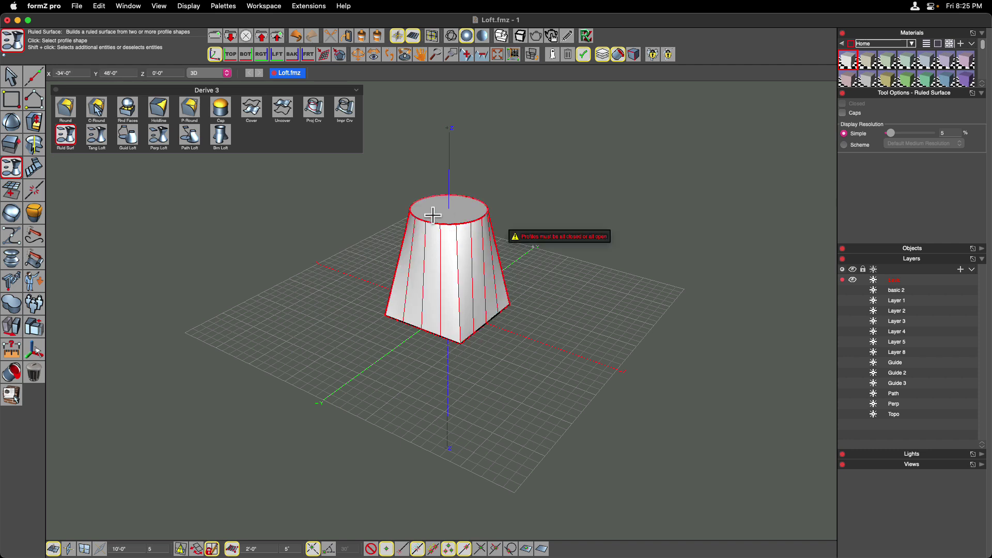
pyautogui.click(11, 77)
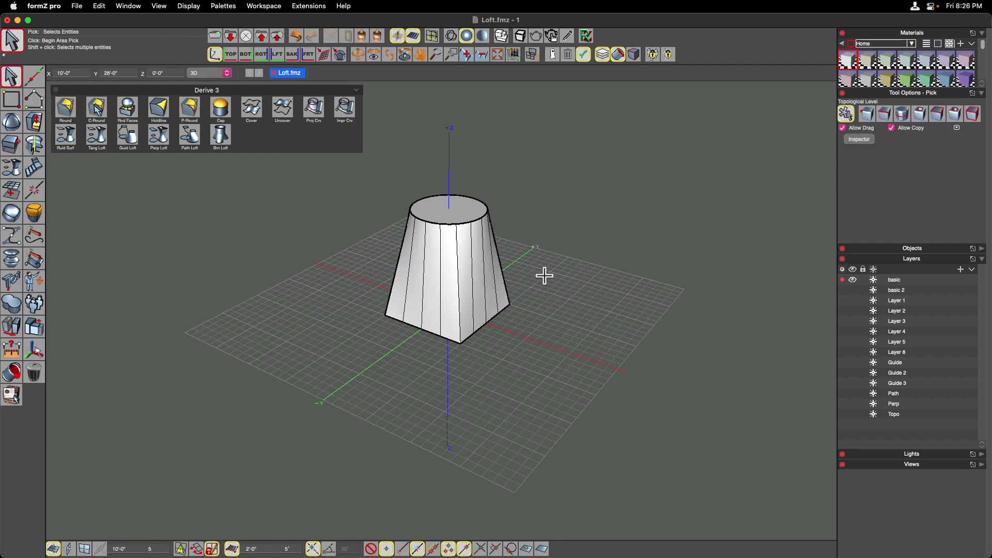
# Undo the ruled surface and make layer basic 2 visible to reveal the middle rectangle
pyautogui.press('super+z')
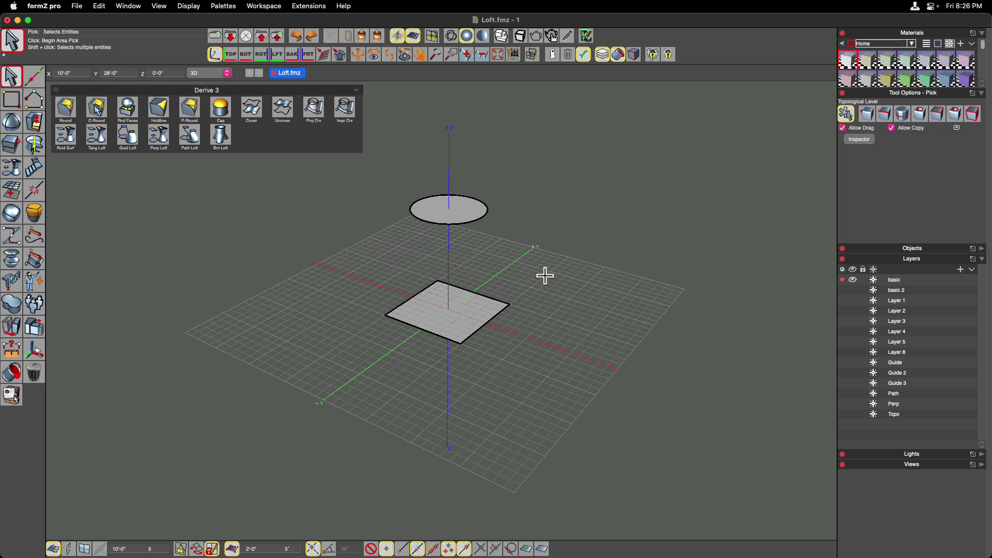
pyautogui.click(852, 290)
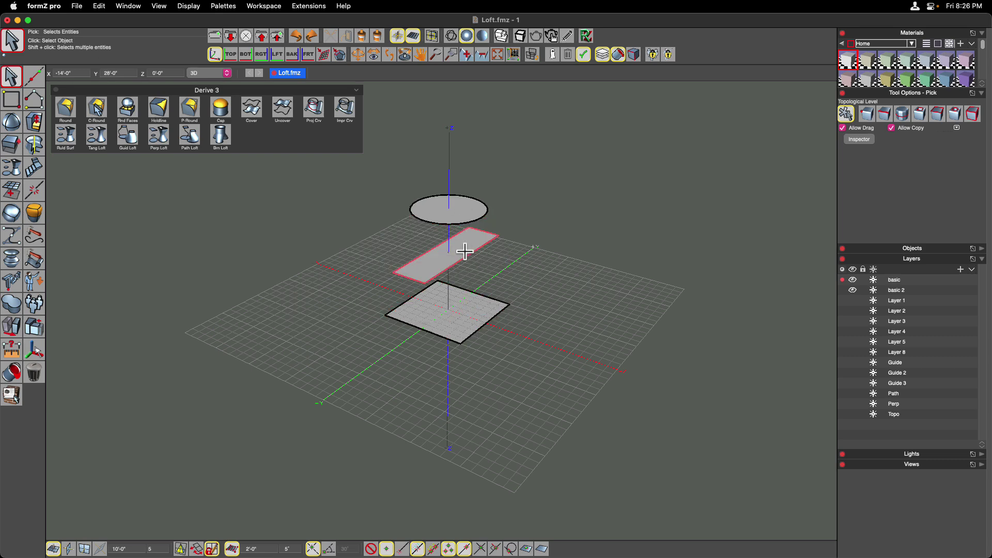
pyautogui.click(65, 138)
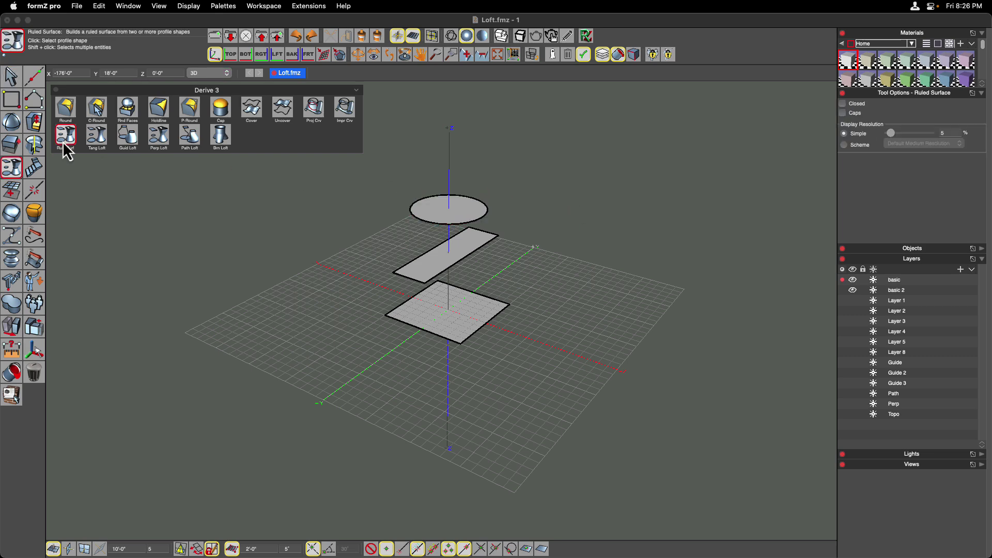
# Pick the square, middle rectangle and top circle as profiles to build one ruled surface
pyautogui.click(446, 209)
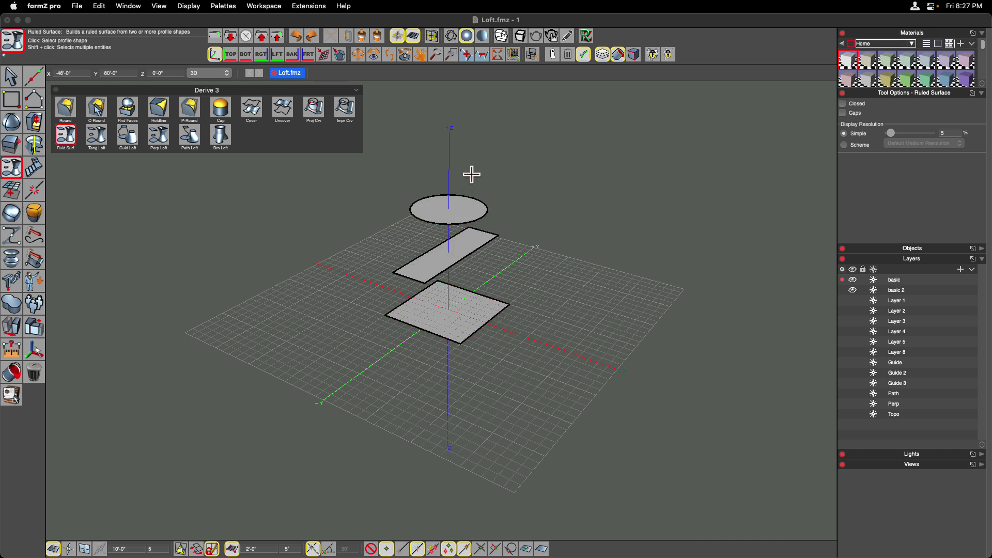
pyautogui.click(449, 208)
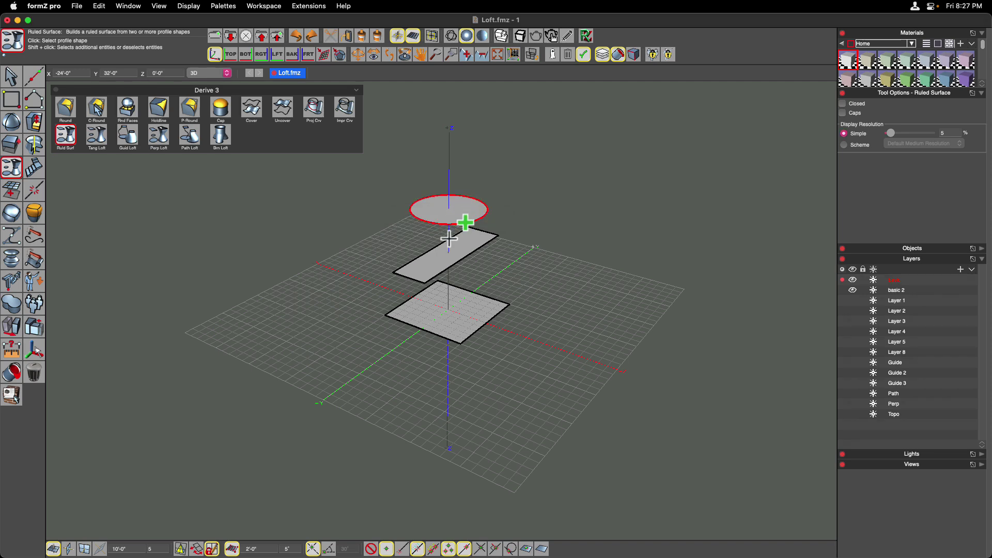
pyautogui.click(450, 254)
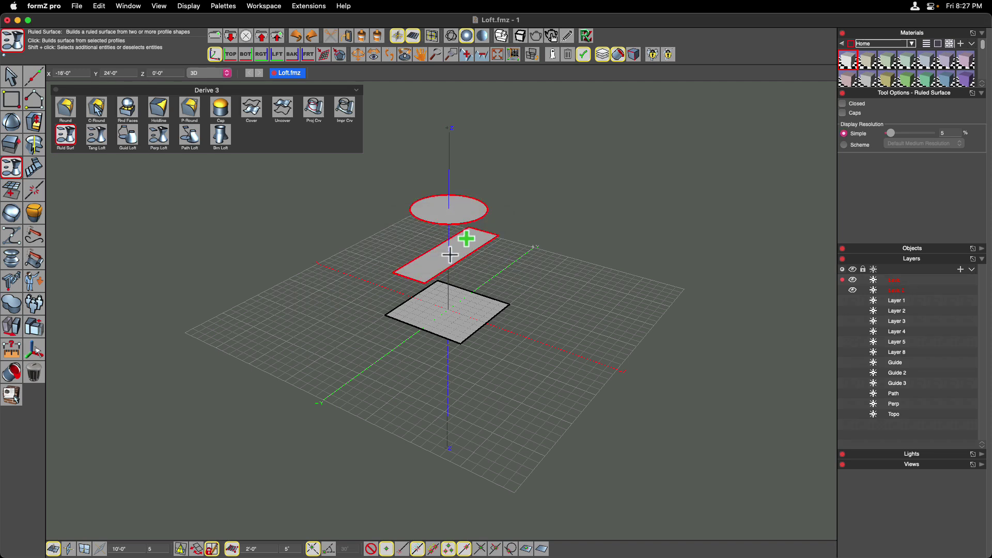
pyautogui.click(447, 309)
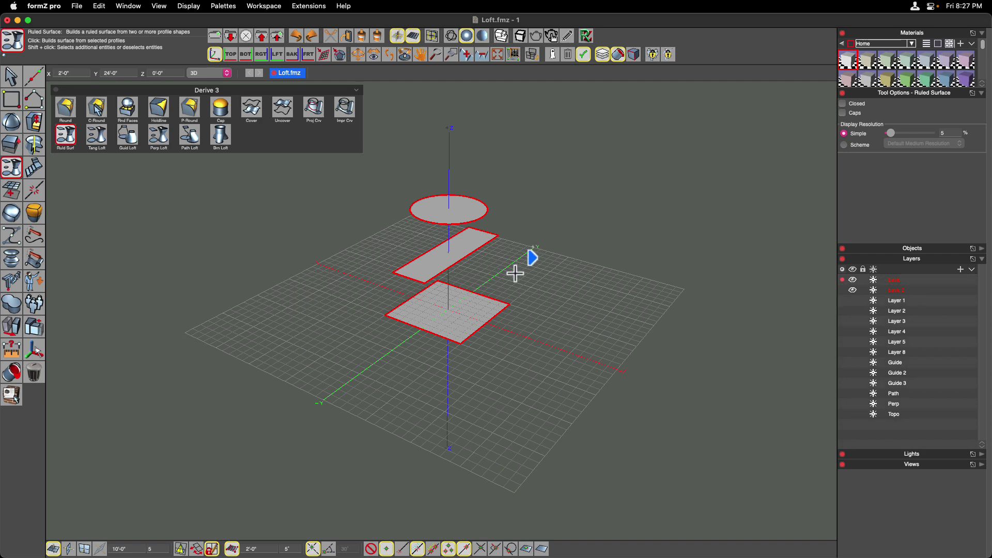
pyautogui.click(527, 275)
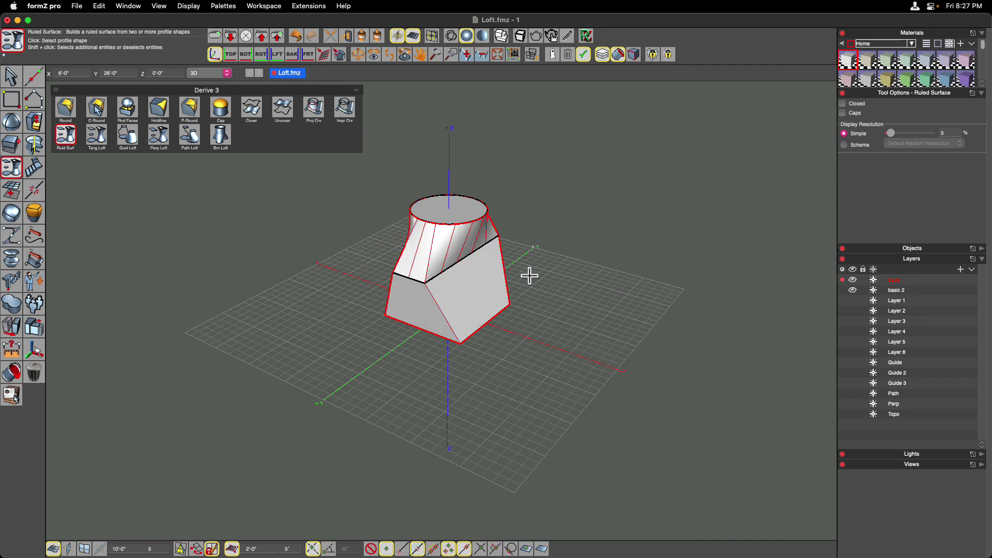
pyautogui.click(475, 222)
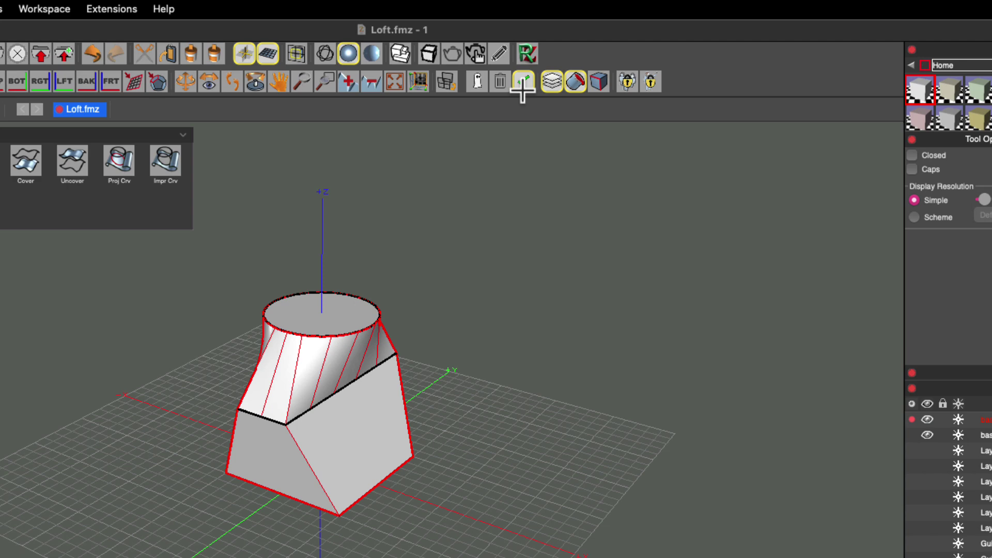
# Turn on Keep Operands and window-select the loft's top, middle and bottom edges
pyautogui.click(524, 87)
pyautogui.click(225, 261)
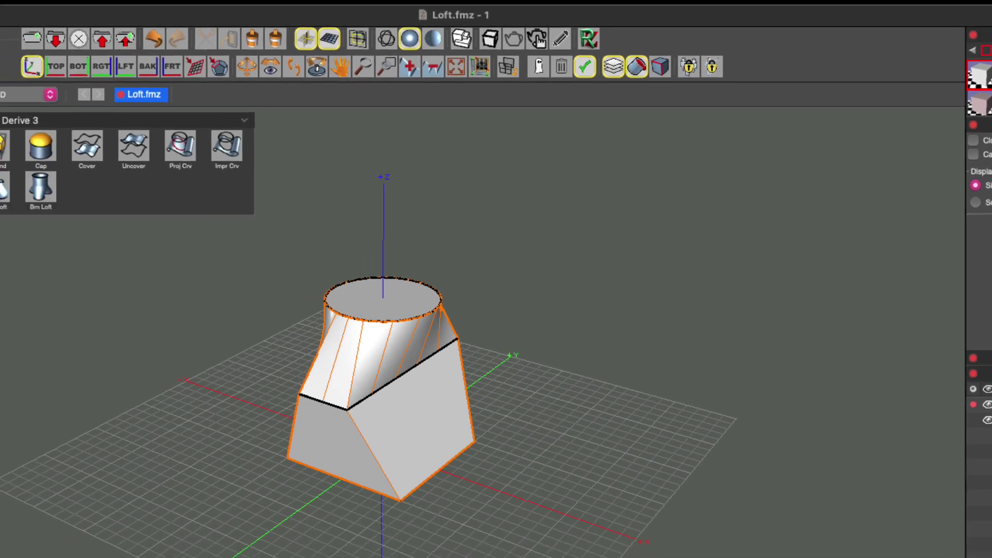
pyautogui.moveTo(235, 257); pyautogui.dragTo(468, 376)
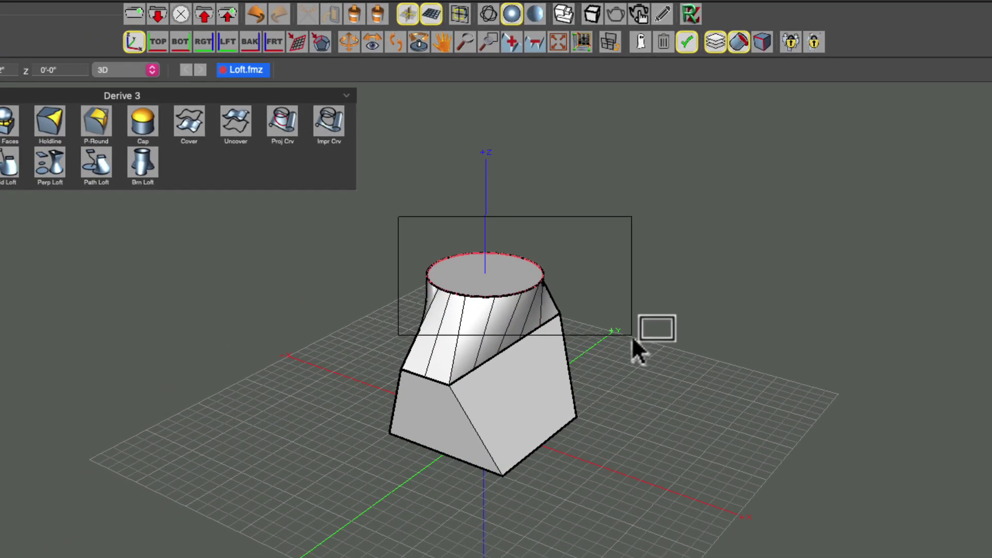
pyautogui.moveTo(344, 273); pyautogui.dragTo(655, 418)
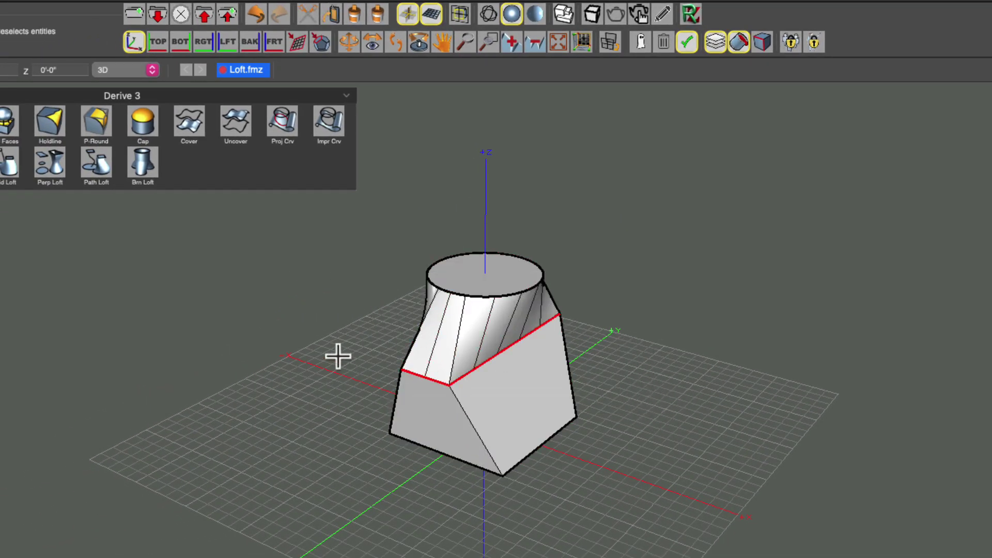
pyautogui.moveTo(309, 353); pyautogui.dragTo(666, 520)
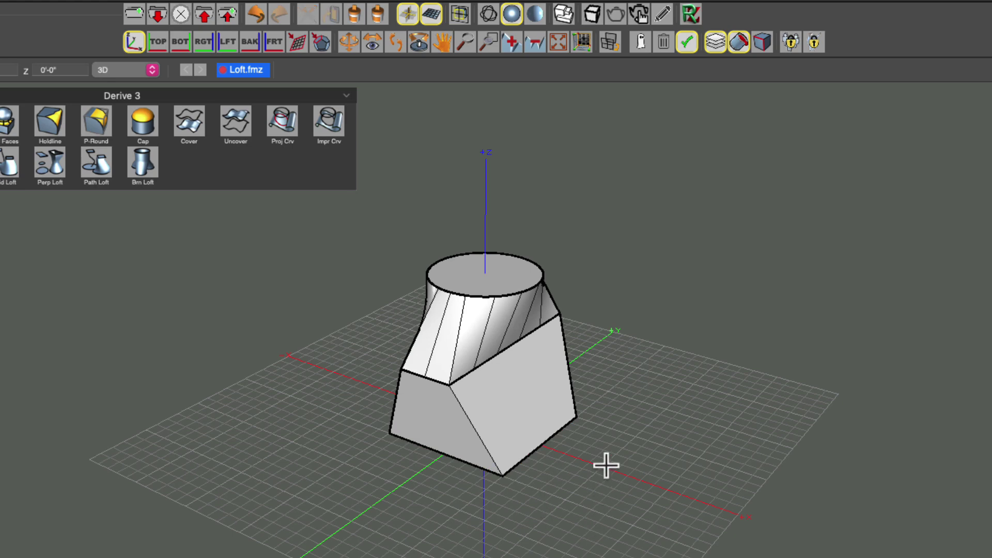
pyautogui.click(508, 402)
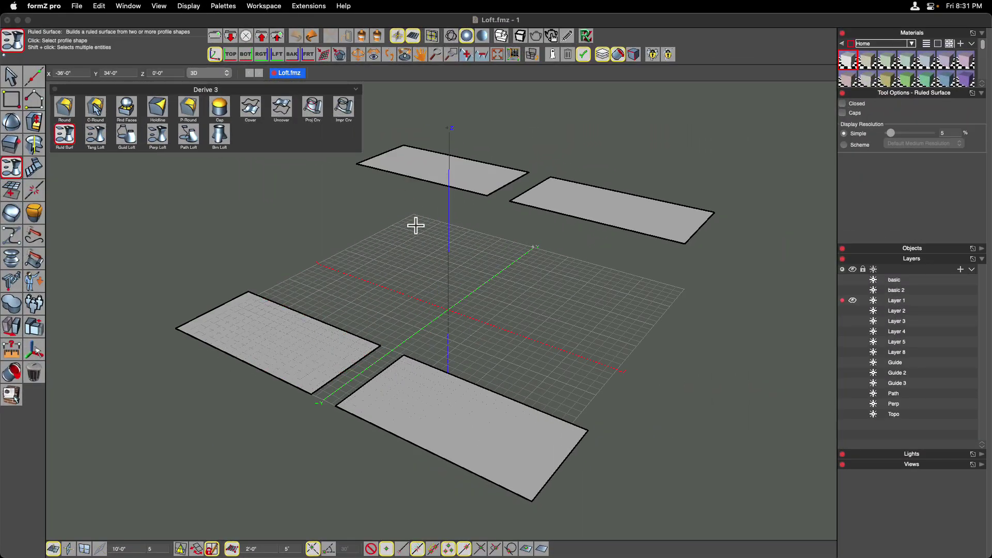
# Try a ruled surface between the lower-left and upper rectangles, then undo it
pyautogui.click(288, 338)
pyautogui.click(436, 182)
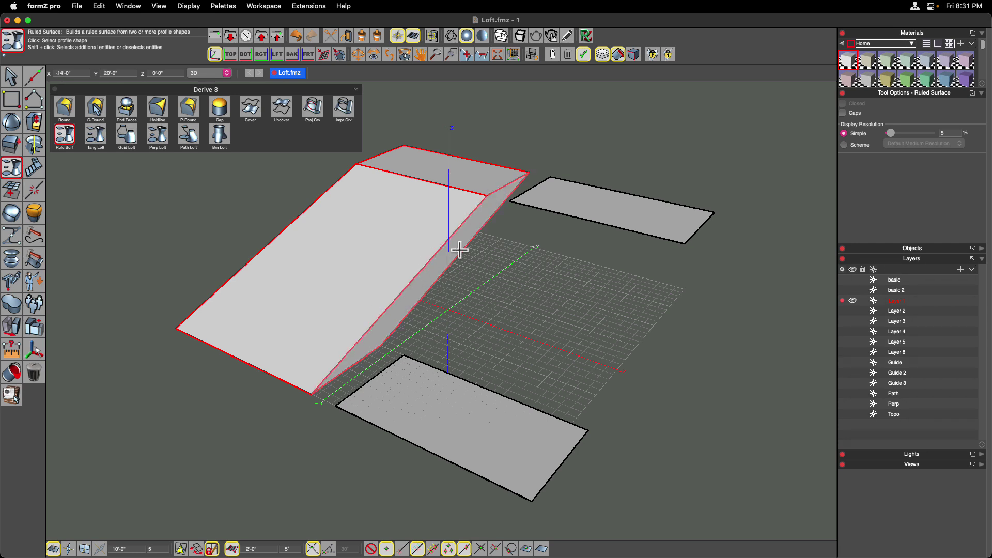
pyautogui.press('super+z')
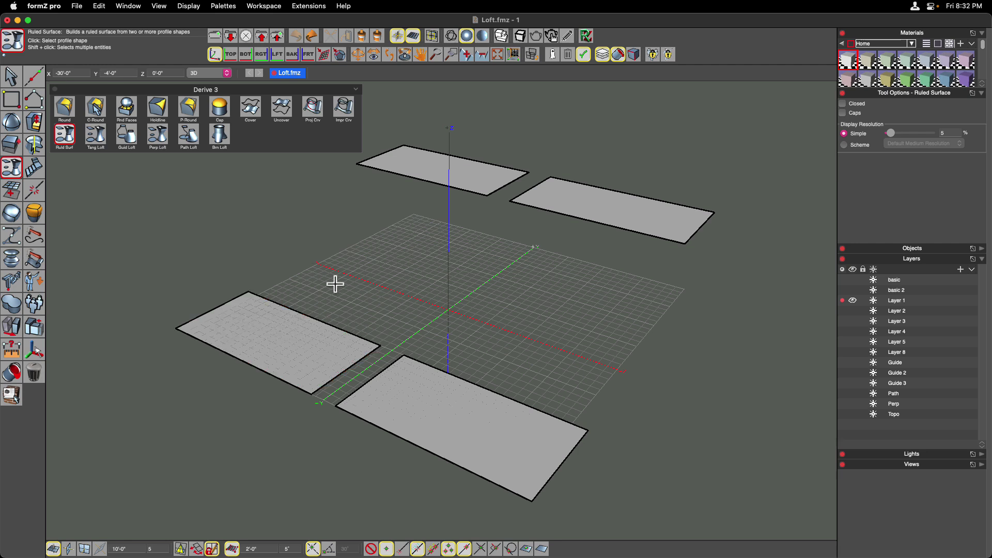
# Ruled-surface the two rectangles' facing edges into a sloping ramp and deselect it
pyautogui.click(320, 322)
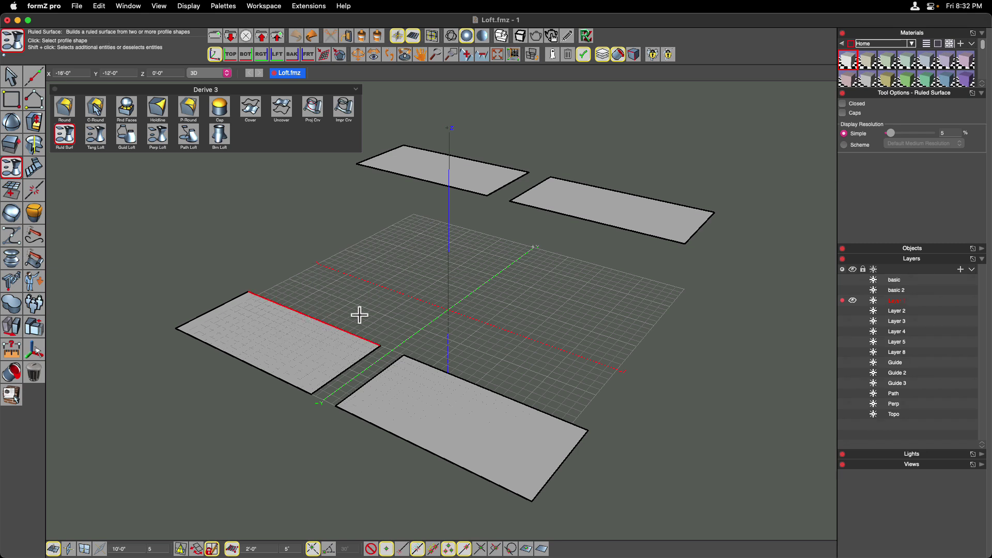
pyautogui.click(437, 184)
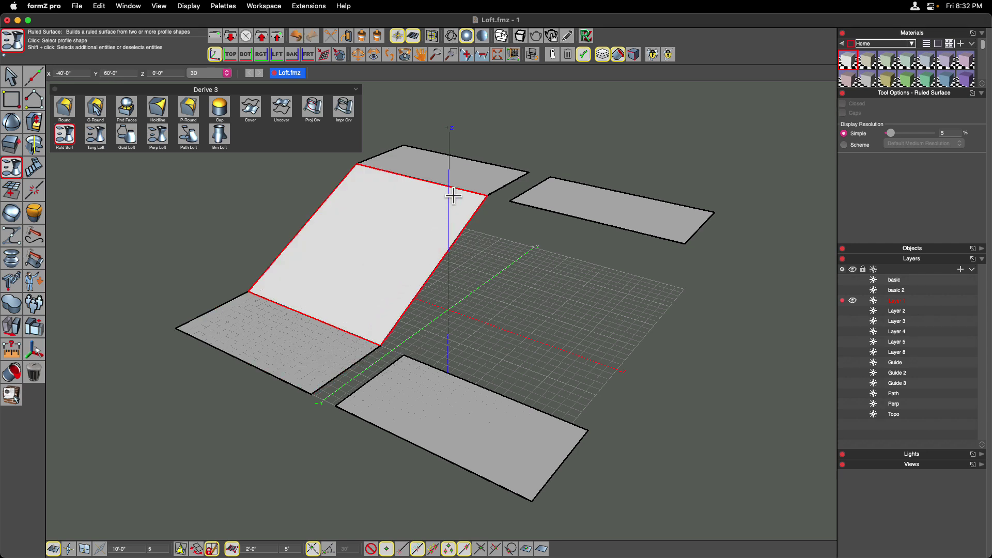
pyautogui.click(479, 340)
pyautogui.click(18, 82)
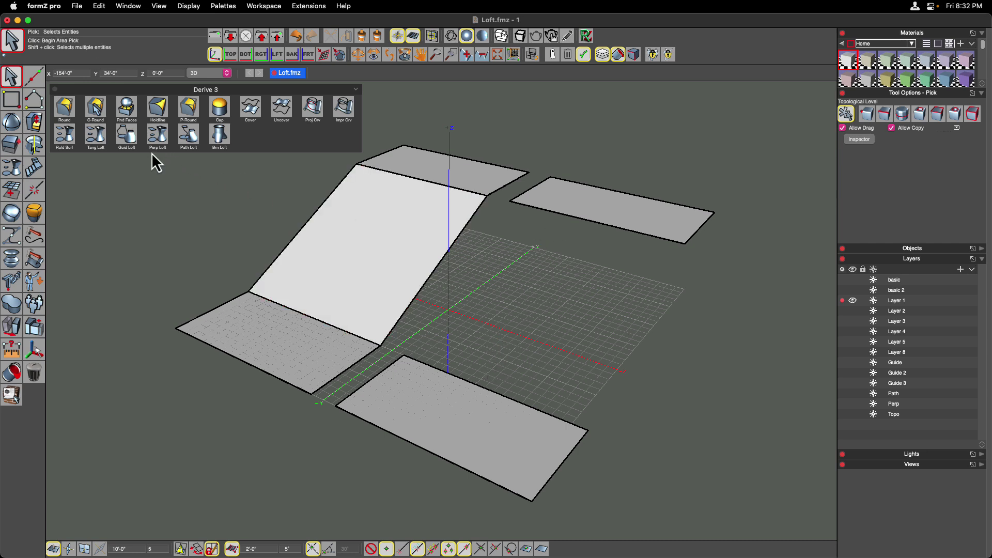
# Tangent-loft the front rectangle's inner edge to the right rectangle's edge
pyautogui.click(96, 137)
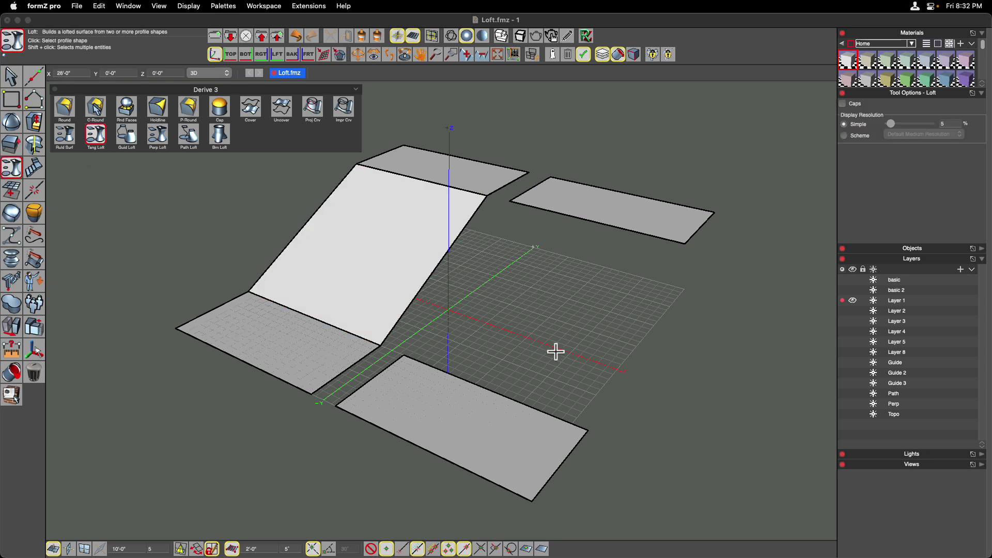
pyautogui.click(495, 392)
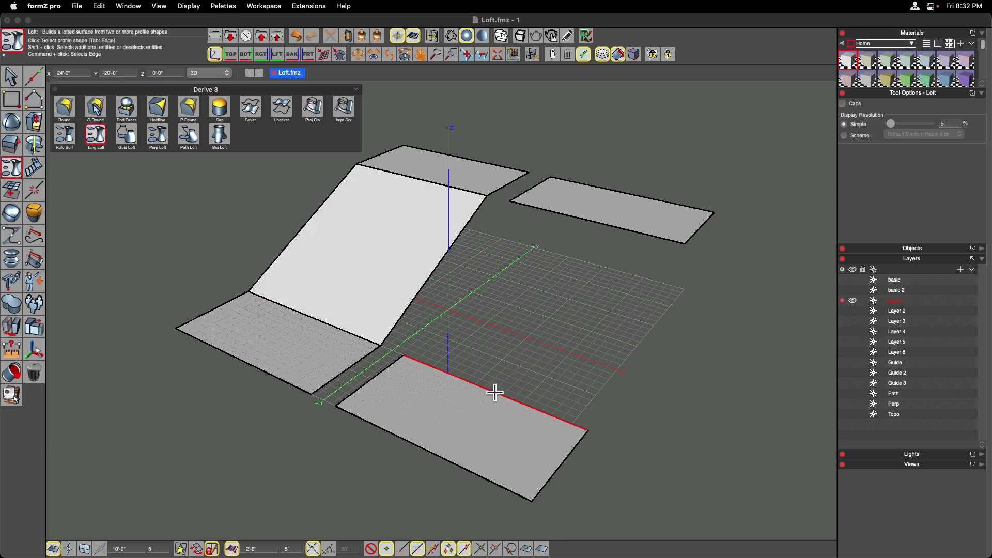
pyautogui.click(586, 221)
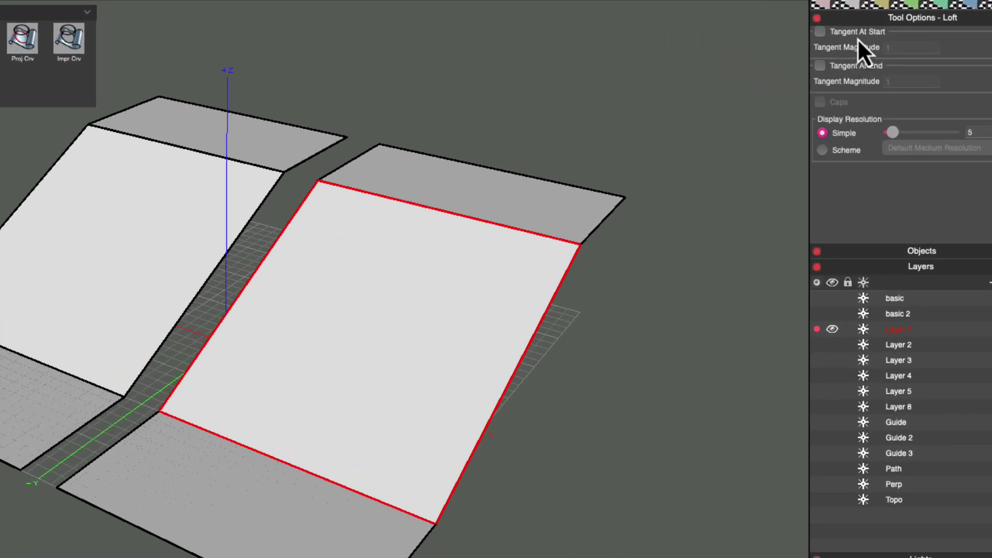
# Enable Tangent At Start and At End and set both tangent magnitudes to 2
pyautogui.click(821, 35)
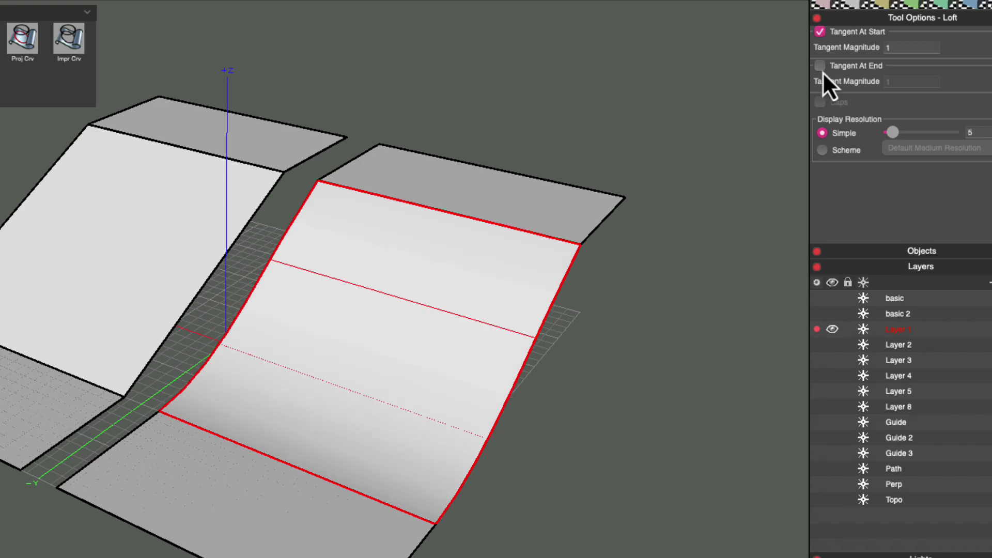
pyautogui.click(820, 67)
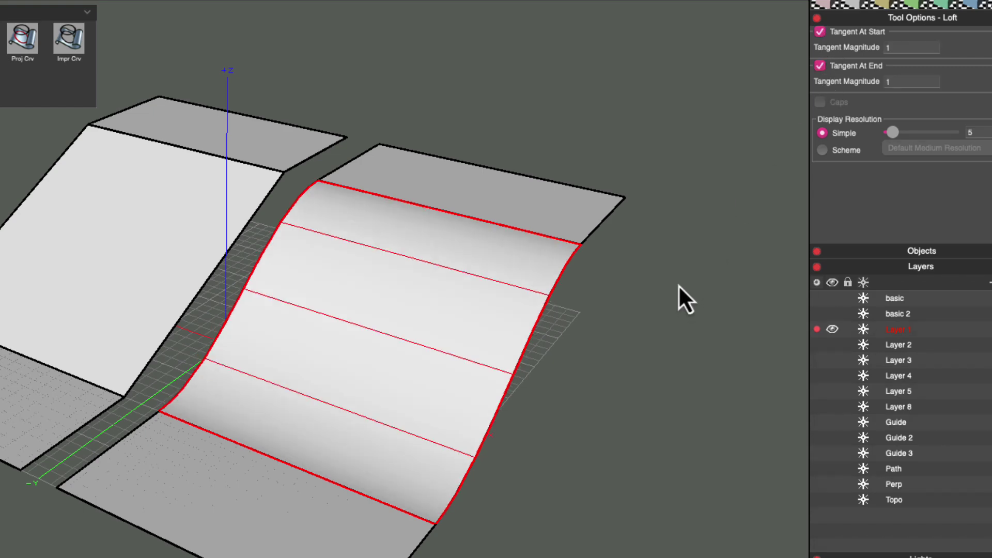
pyautogui.scroll(10, 678, 284)
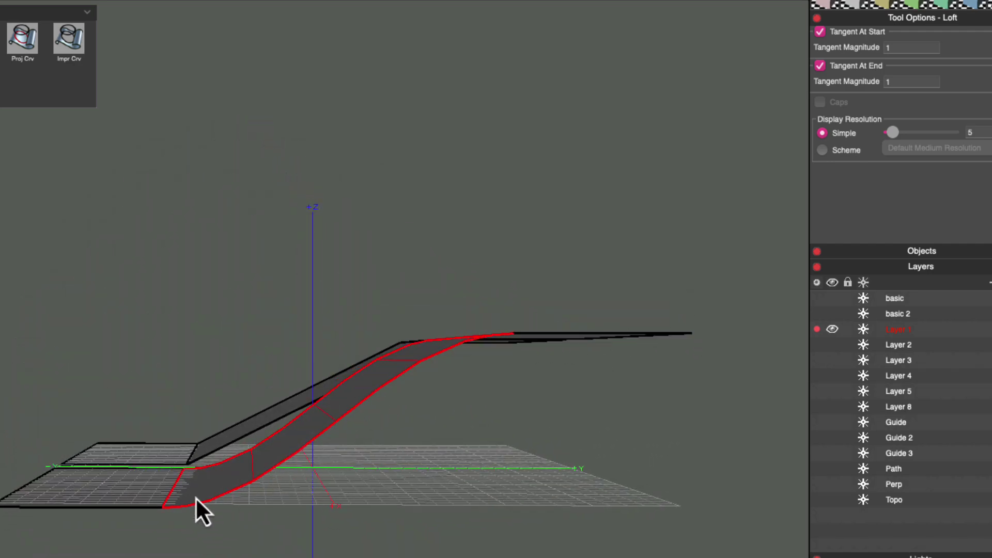
pyautogui.scroll(-10, 491, 319)
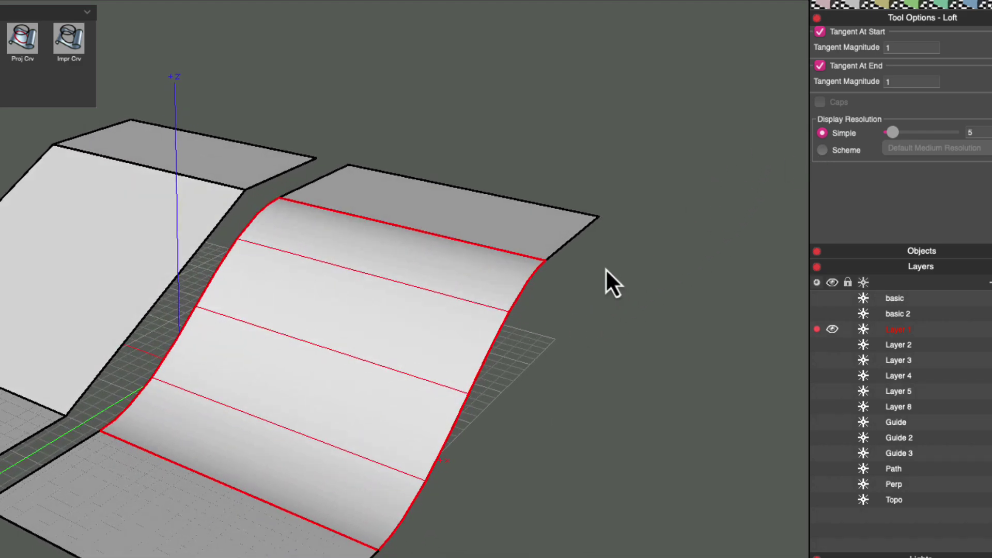
pyautogui.scroll(10, 605, 269)
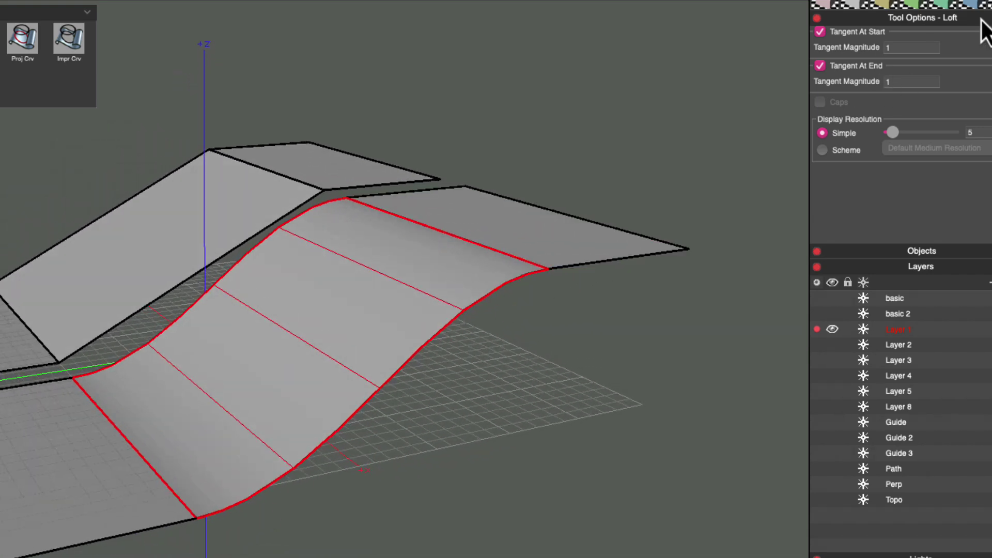
pyautogui.click(909, 48)
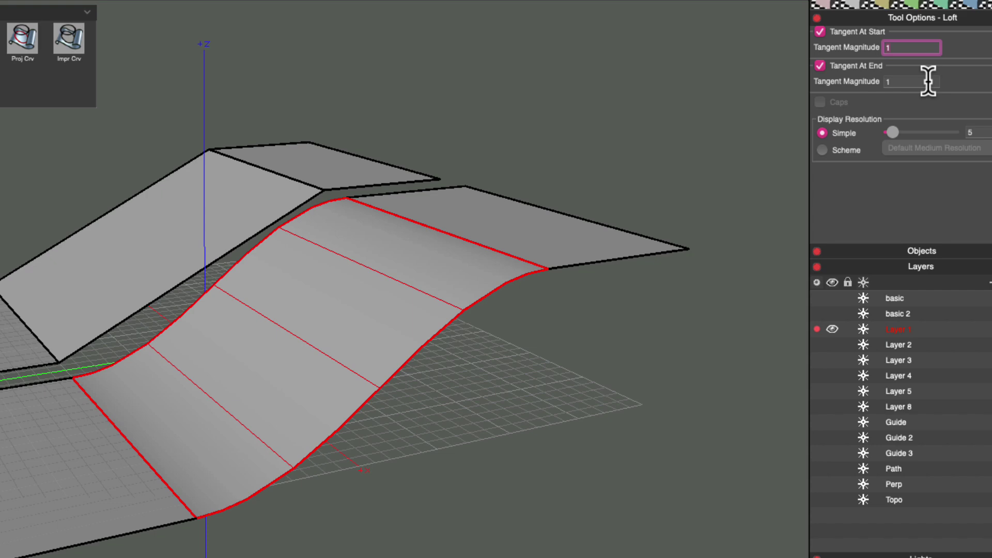
pyautogui.write('2')
pyautogui.press('Return')
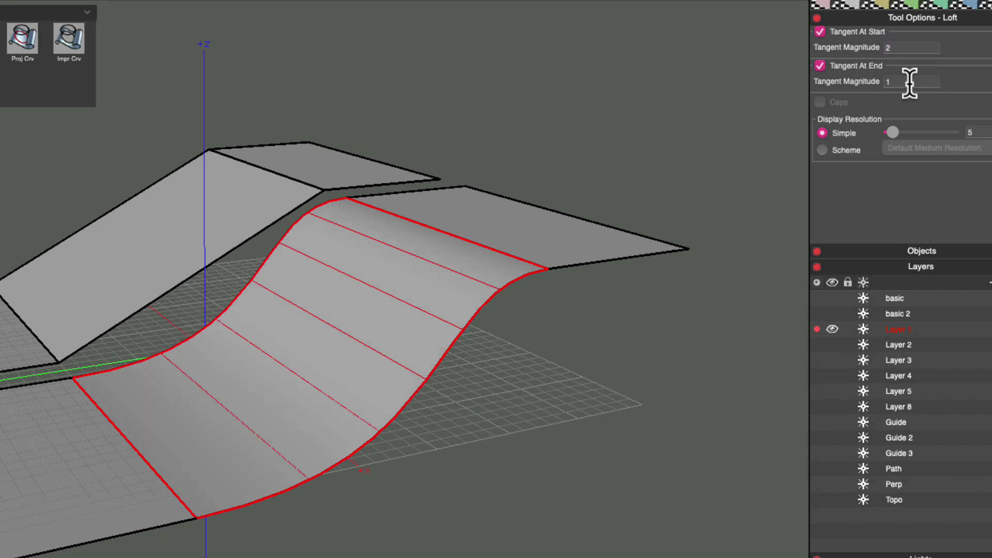
pyautogui.click(909, 82)
pyautogui.write('2')
pyautogui.press('Return')
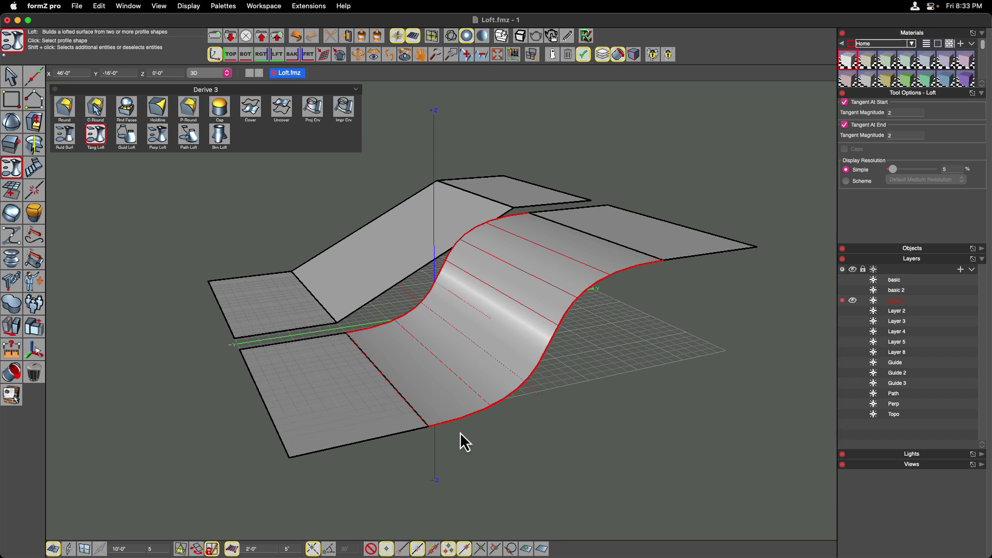
# Lower both tangent magnitudes of the loft to 1.5
pyautogui.click(900, 114)
pyautogui.write('1.5')
pyautogui.press('Return')
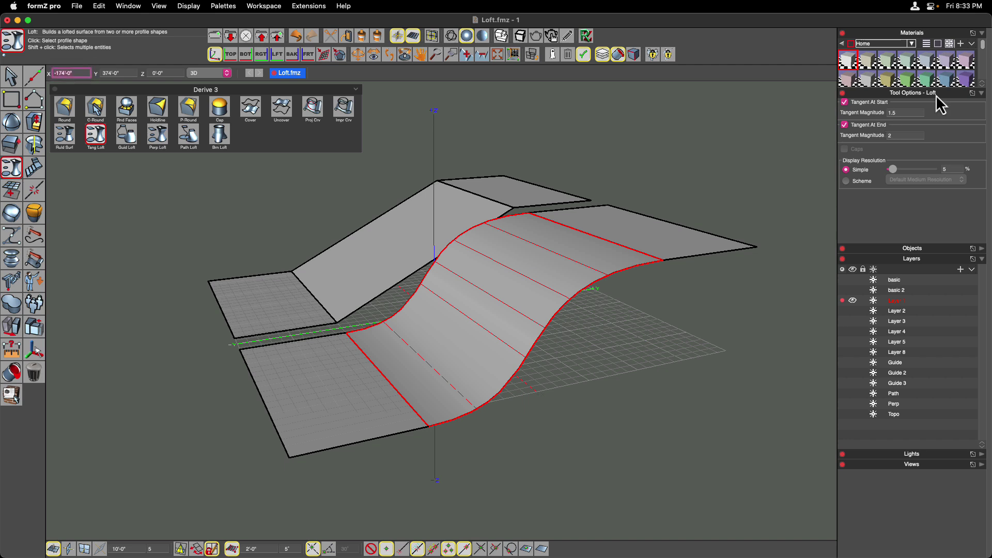
pyautogui.click(905, 136)
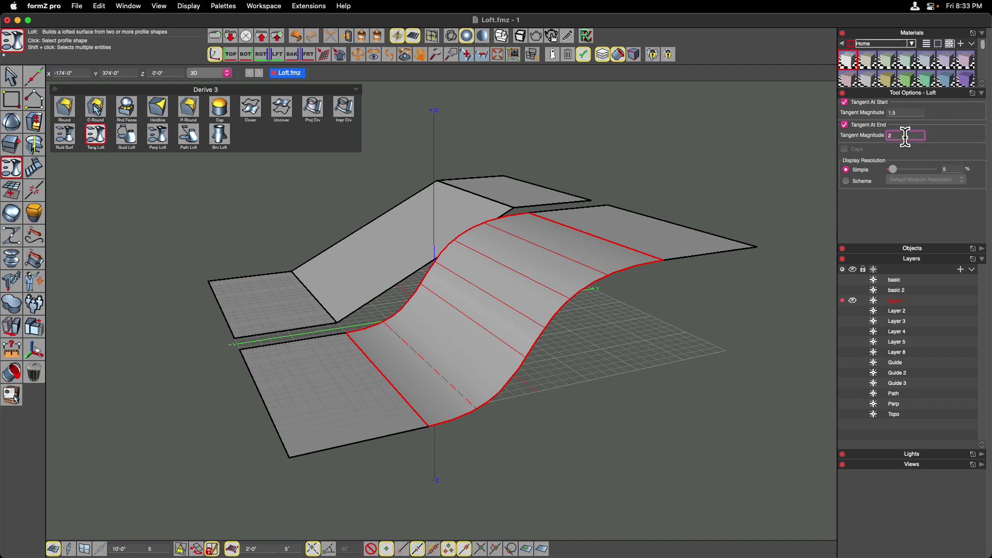
pyautogui.press('Return')
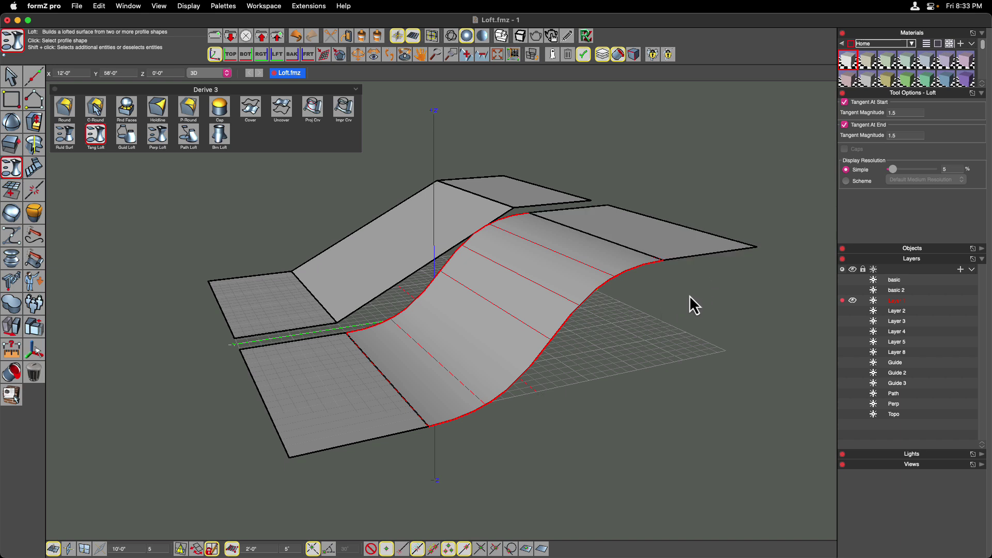
# Toggle end and start tangency off and back on to compare, then orbit higher
pyautogui.click(845, 126)
pyautogui.click(845, 126)
pyautogui.click(846, 102)
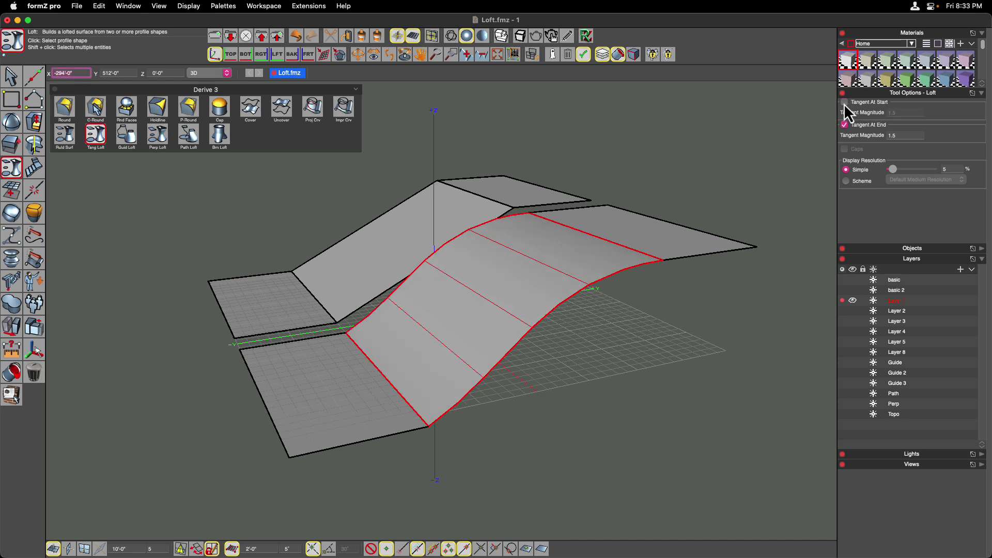
pyautogui.click(844, 102)
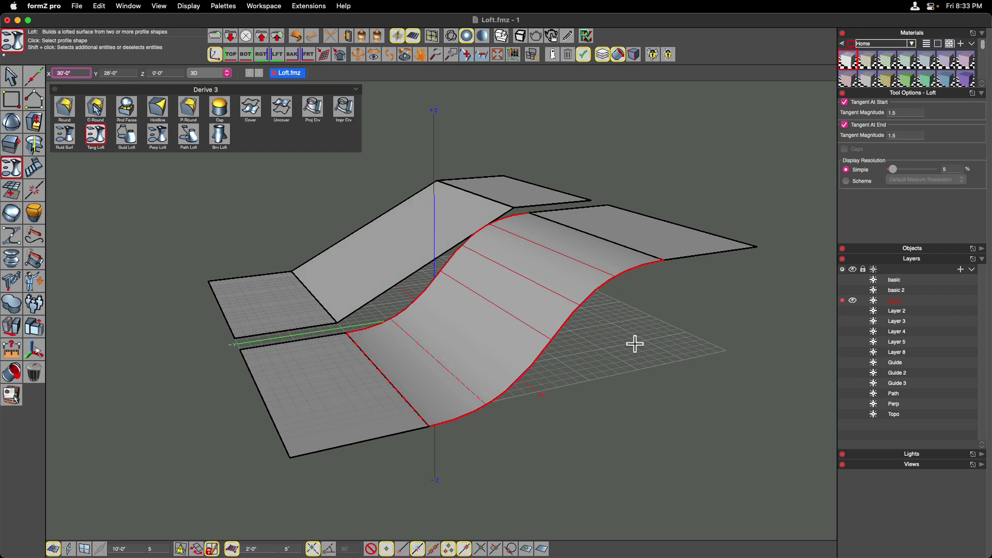
pyautogui.moveTo(635, 344); pyautogui.dragTo(634, 344, button='middle')
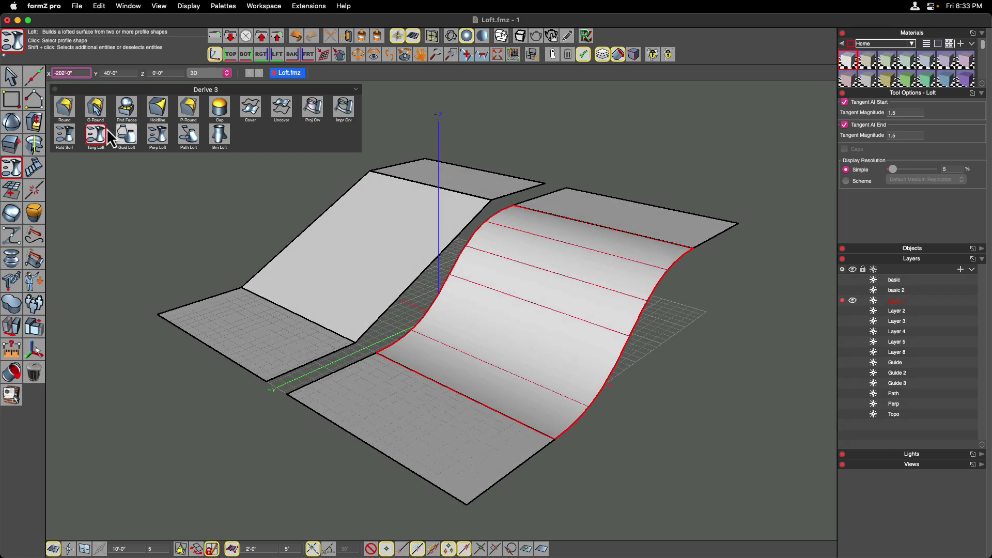
# Select the lofted surface, dismiss its context menu, and zoom in on the narrow gap
pyautogui.click(11, 76)
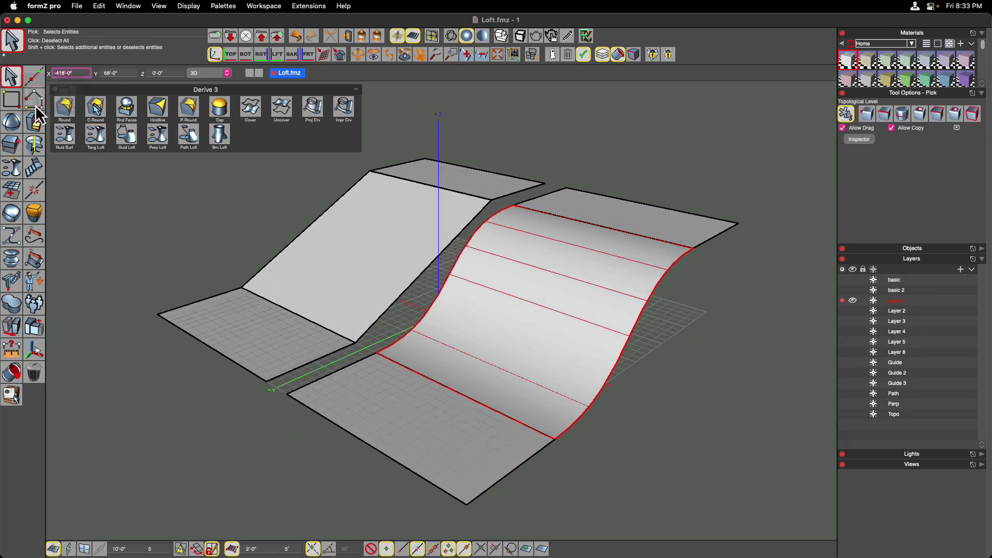
pyautogui.click(542, 304)
pyautogui.rightClick(525, 306)
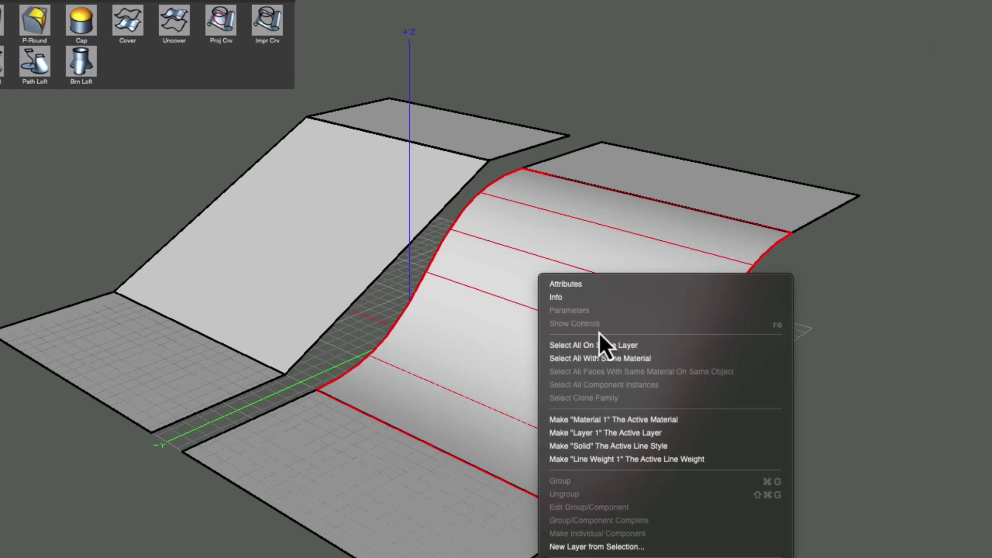
pyautogui.click(284, 216)
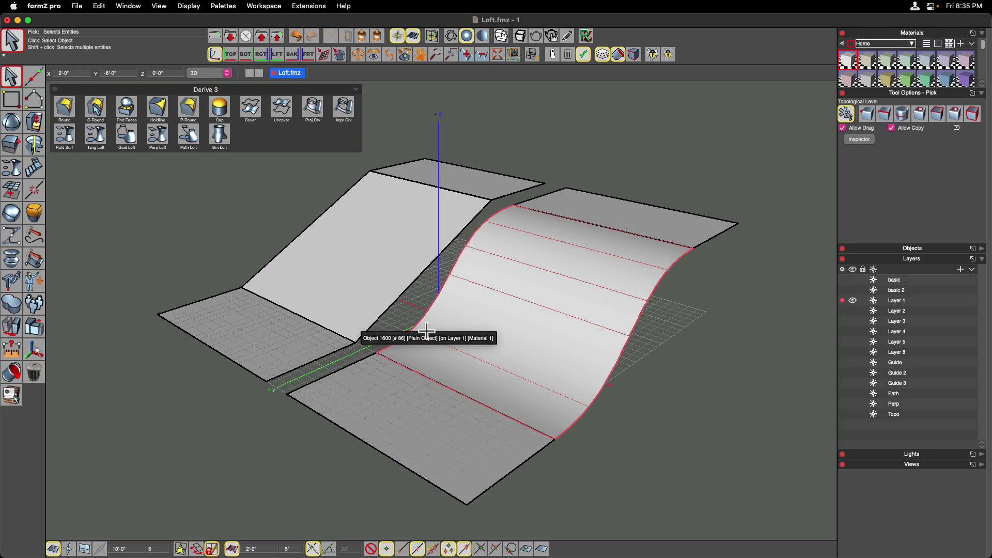
pyautogui.scroll(6, 440, 328)
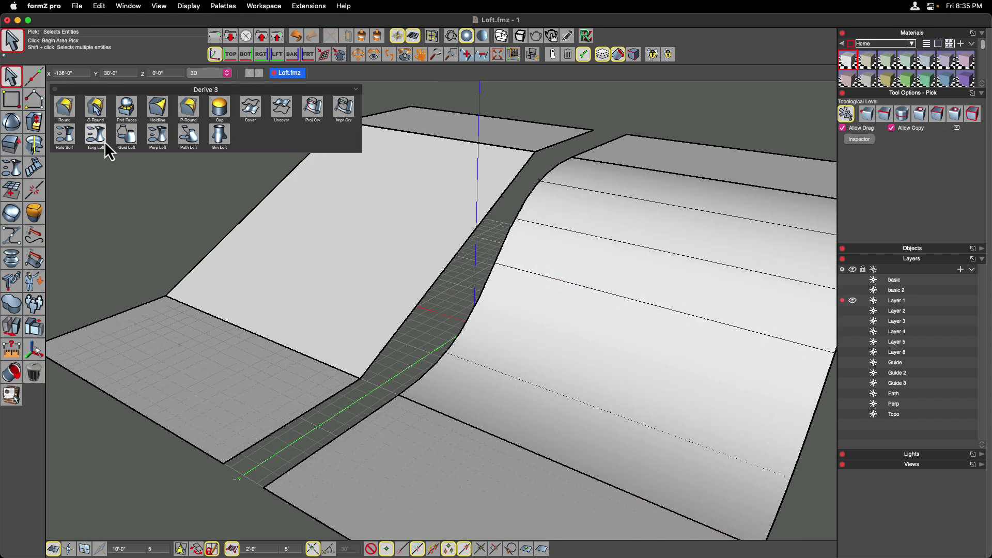
pyautogui.click(103, 142)
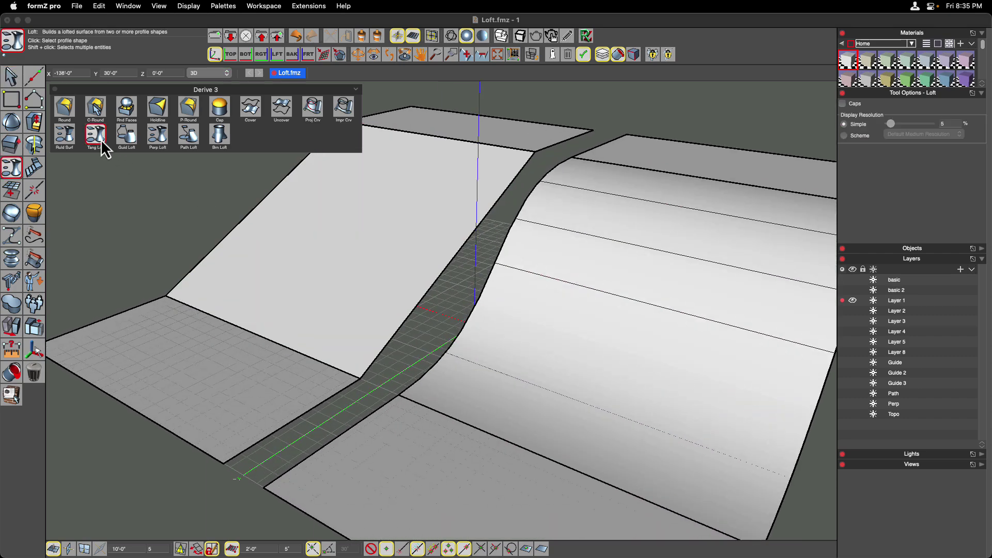
# Tangent-loft the left ramp edge to the curved loft edge, then loft the ground strip to the top strip using edges
pyautogui.click(442, 274)
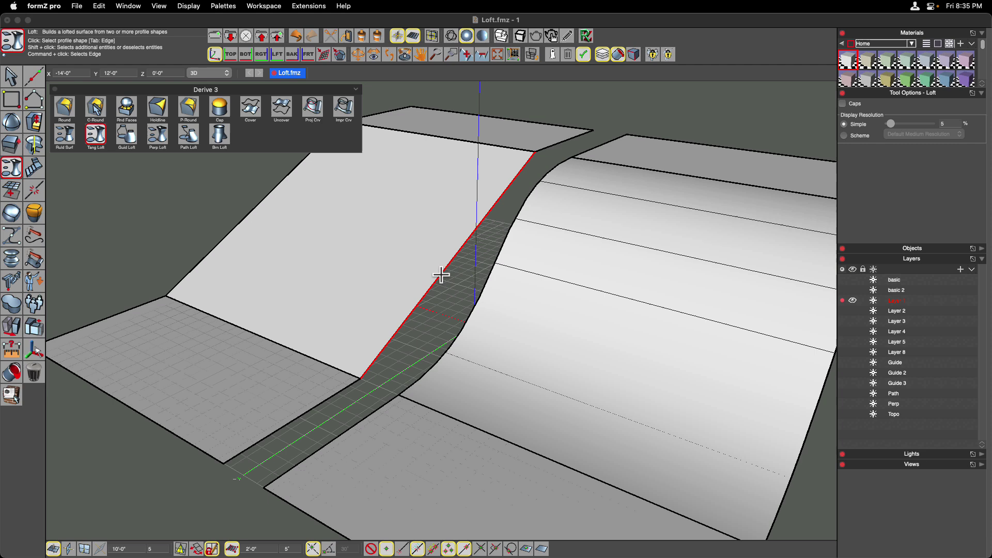
pyautogui.click(484, 286)
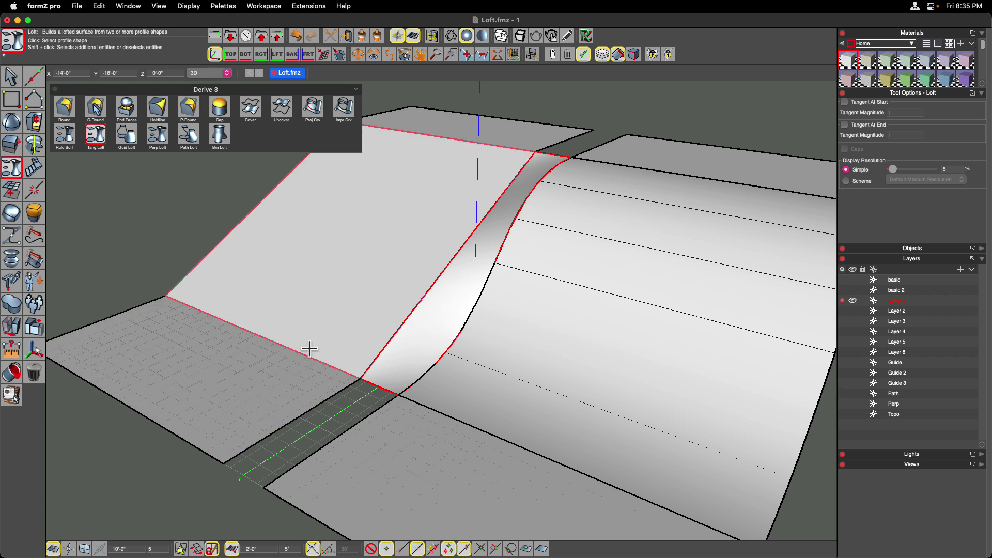
pyautogui.click(95, 136)
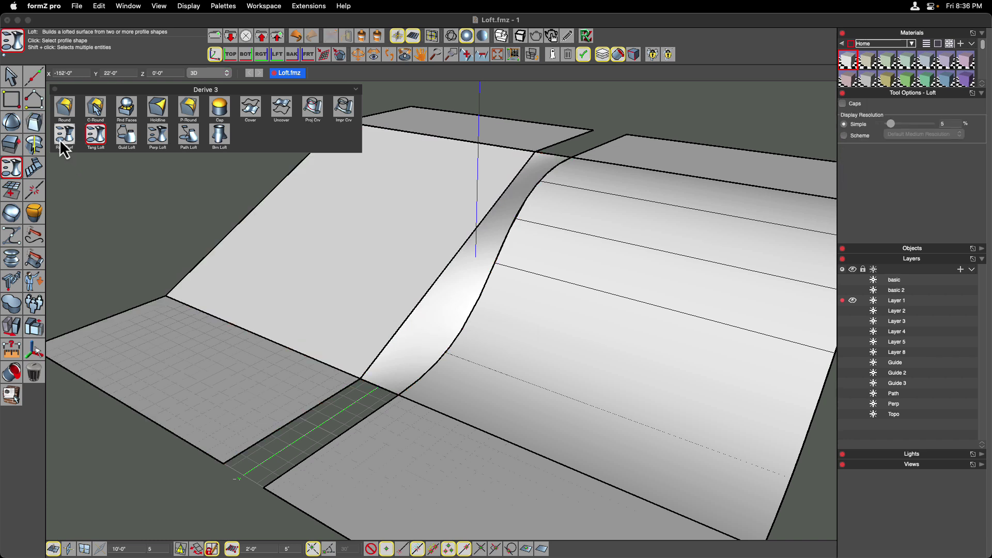
pyautogui.press('Tab')
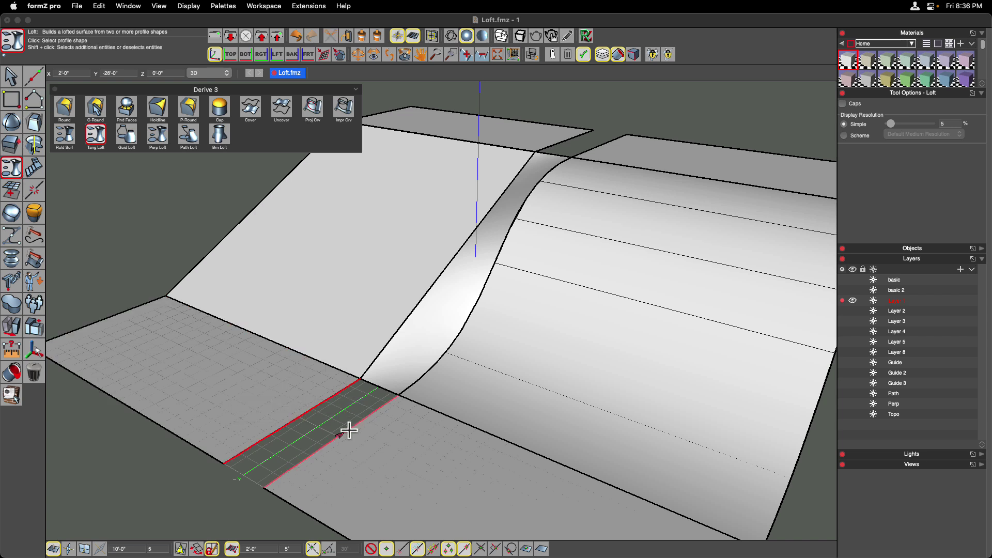
pyautogui.click(347, 420)
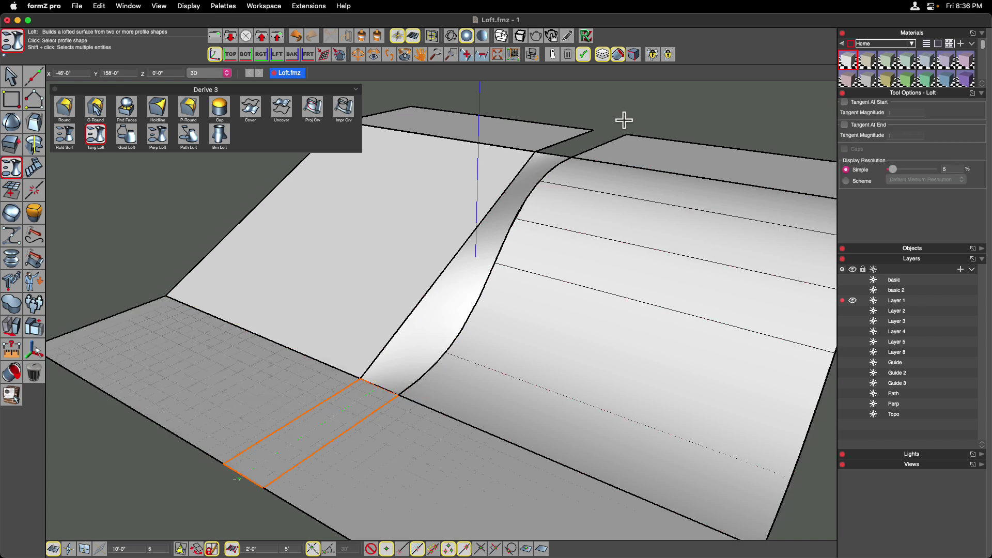
pyautogui.click(599, 147)
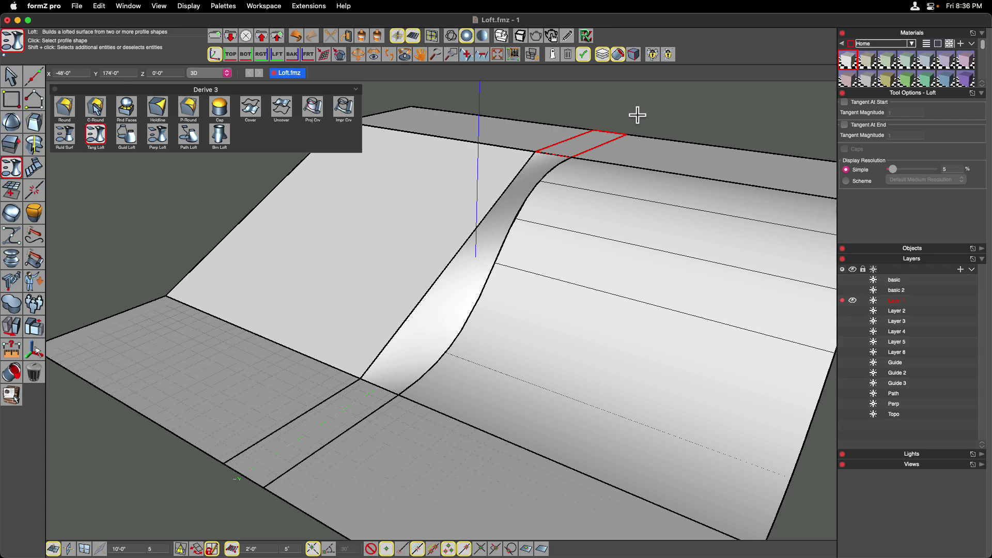
pyautogui.scroll(-5, 662, 132)
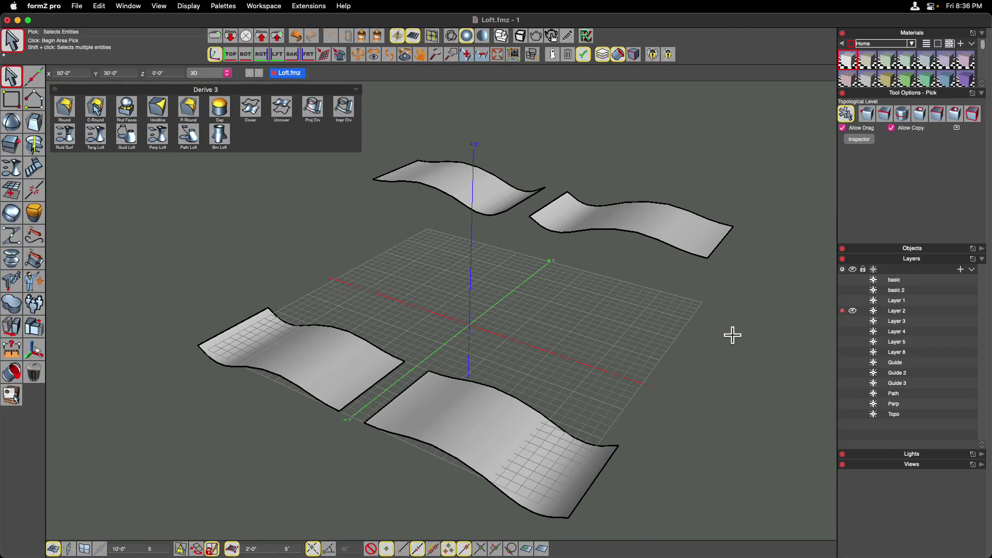
# Loft the lower-left wavy surface's upper edge to the upper surface, tangent at start and end
pyautogui.click(96, 138)
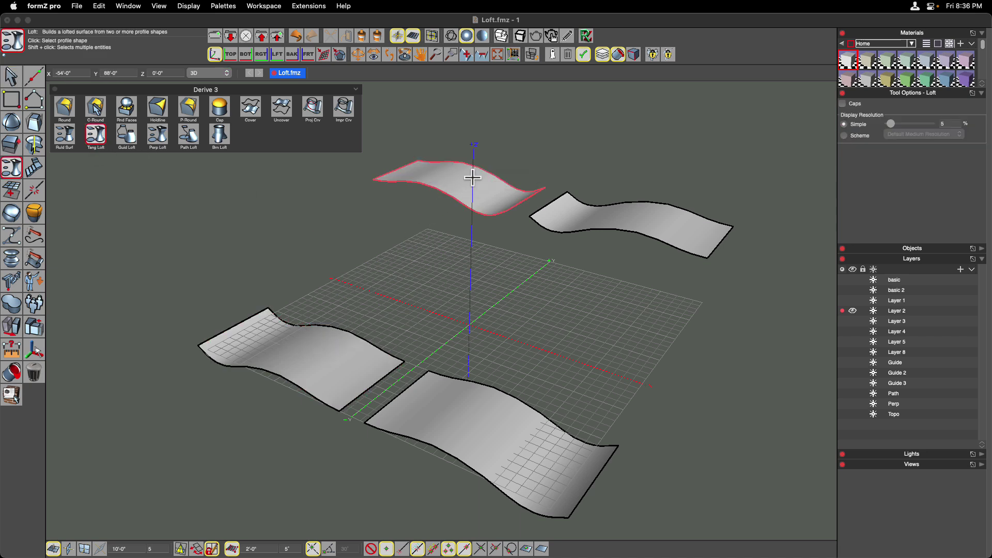
pyautogui.click(358, 330)
pyautogui.click(443, 198)
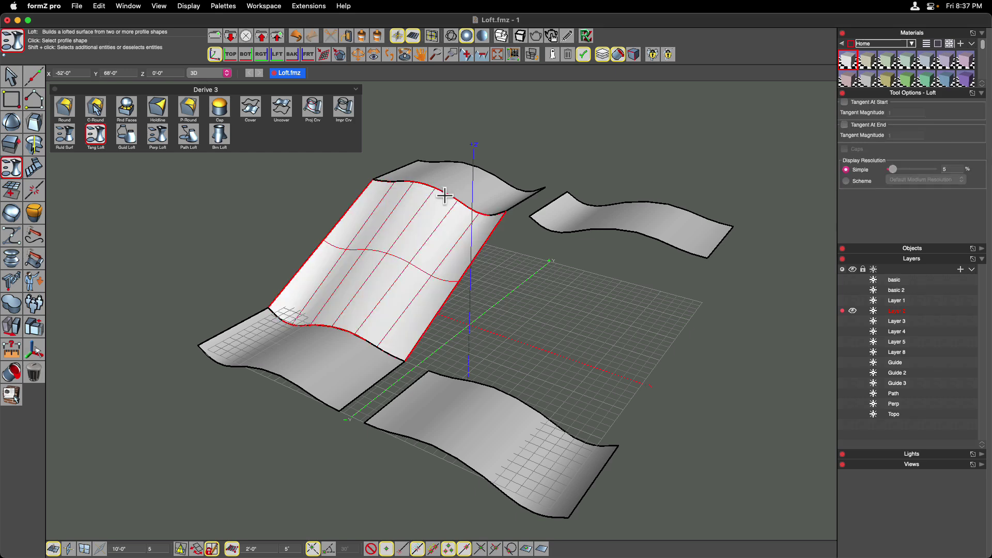
pyautogui.click(845, 103)
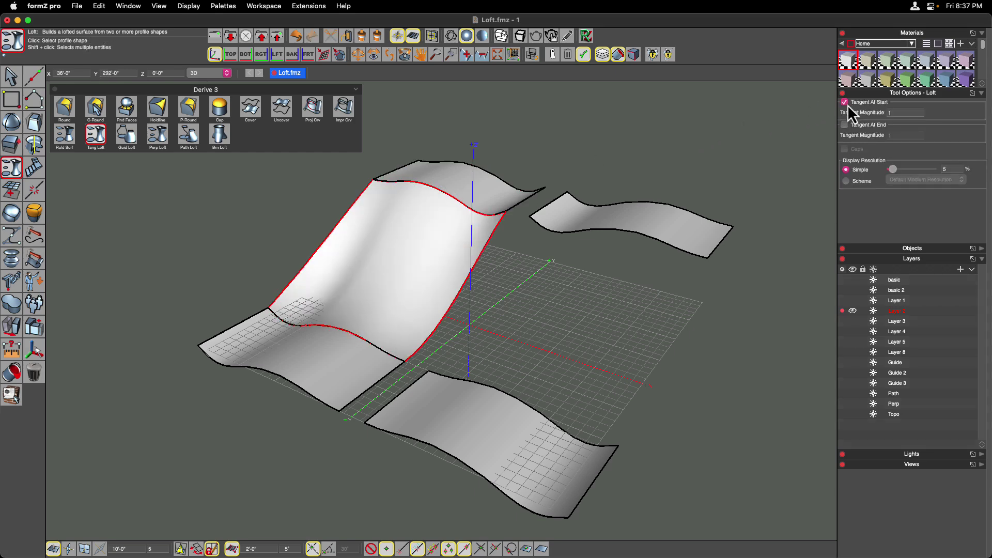
pyautogui.click(845, 125)
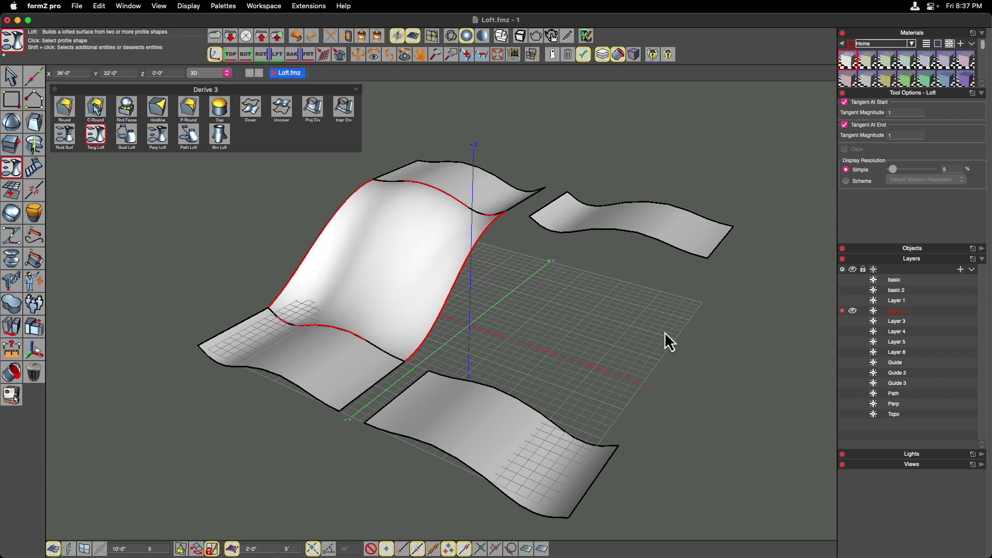
# Loft the front wavy surface's edge to the right surface's edge, tangent at start and end
pyautogui.click(477, 211)
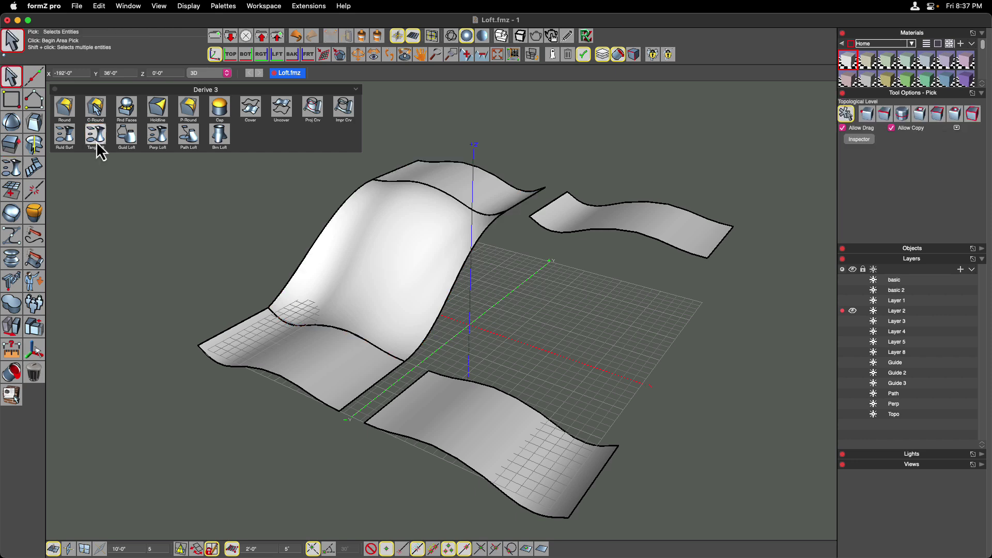
pyautogui.click(522, 403)
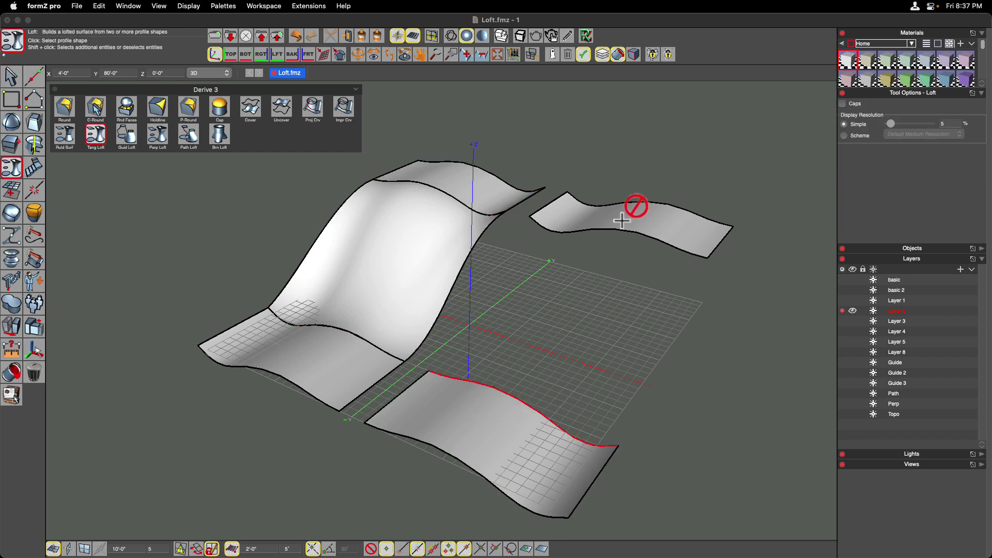
pyautogui.click(613, 230)
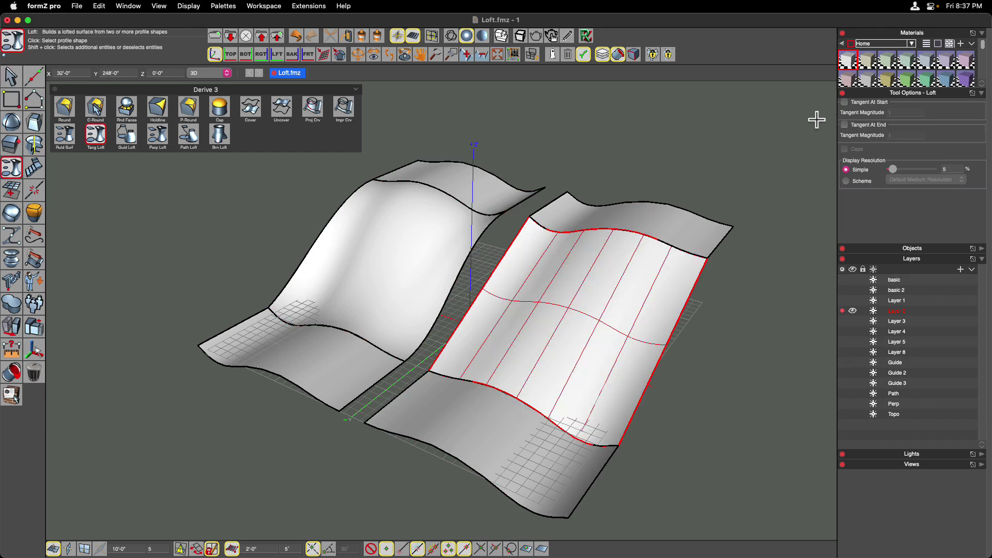
pyautogui.click(854, 104)
pyautogui.click(849, 129)
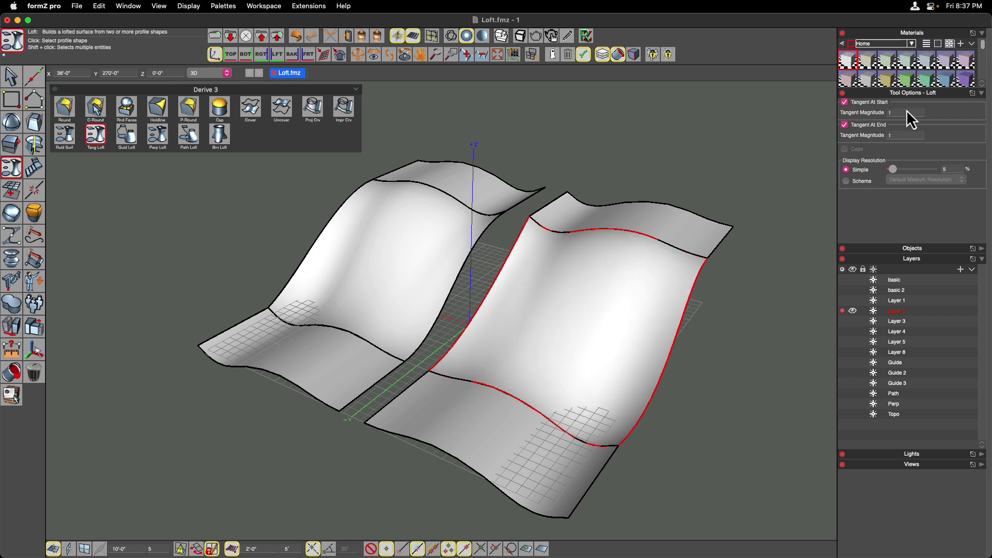
# Set both start and end tangent magnitudes to 2 and inspect the bulging loft
pyautogui.click(907, 111)
pyautogui.press('Return')
pyautogui.click(909, 135)
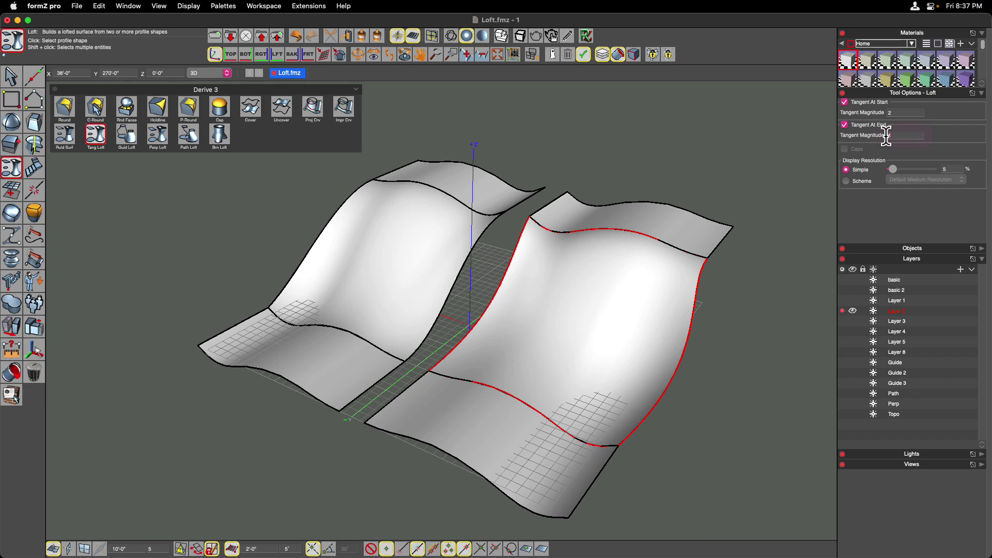
pyautogui.write('2')
pyautogui.press('Return')
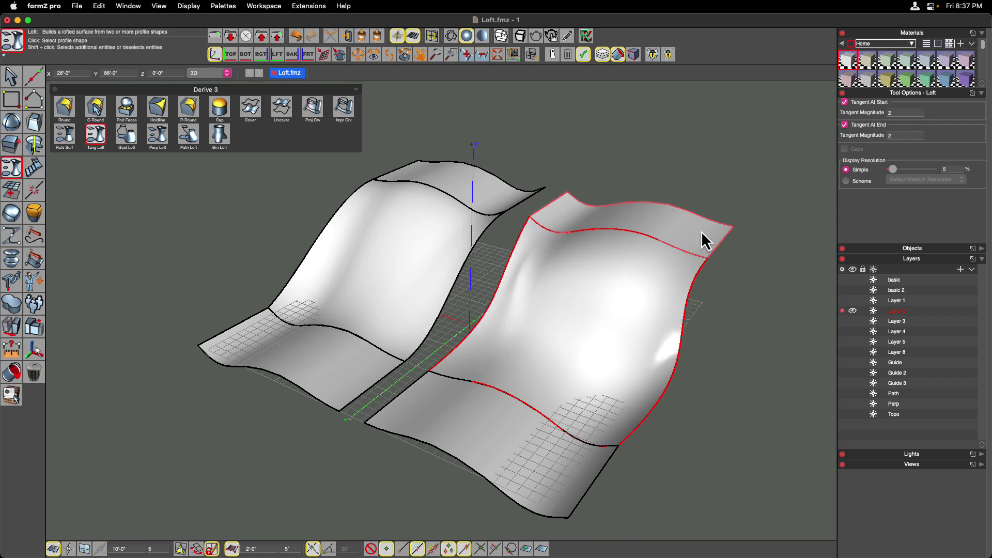
pyautogui.moveTo(721, 208); pyautogui.dragTo(704, 225, button='middle')
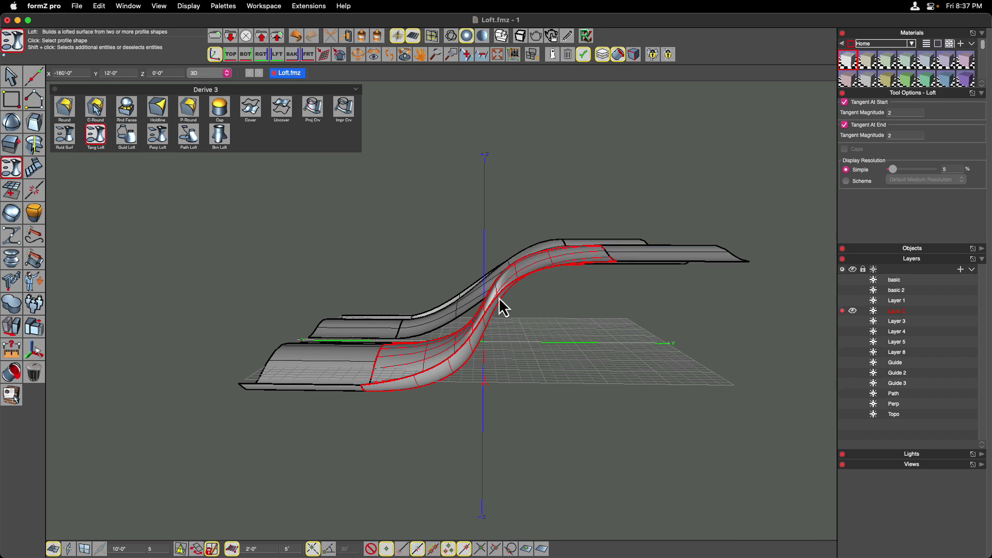
pyautogui.moveTo(415, 384); pyautogui.dragTo(264, 348, button='middle')
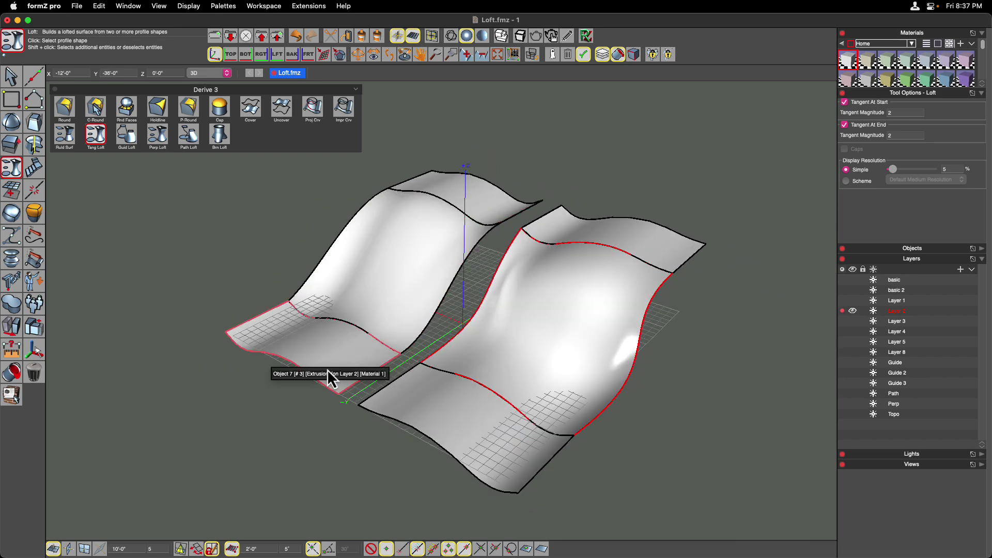
pyautogui.click(11, 76)
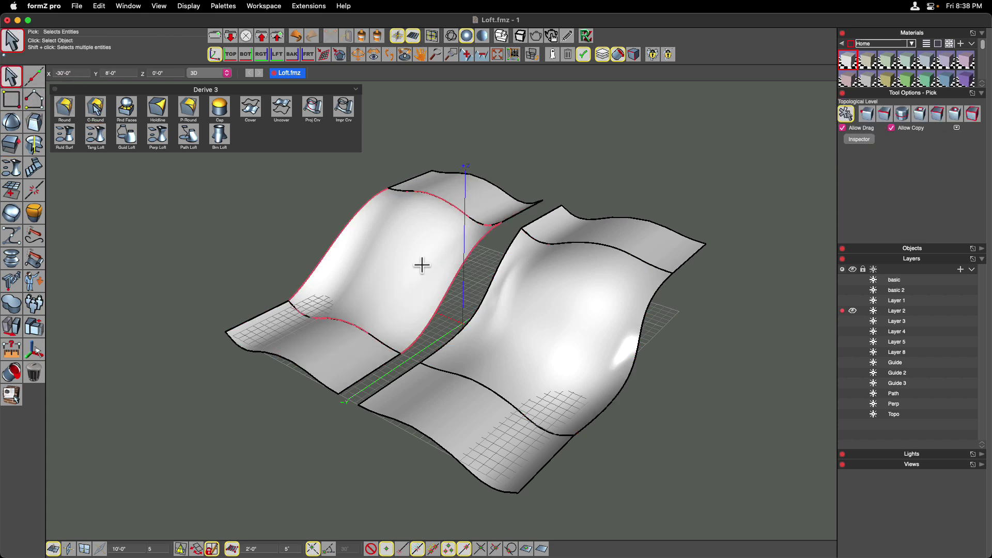
# Stitch the left loft with the flat lower surface and the upper wavy surface, then deselect
pyautogui.scroll(3, 342, 364)
pyautogui.scroll(-3, 342, 365)
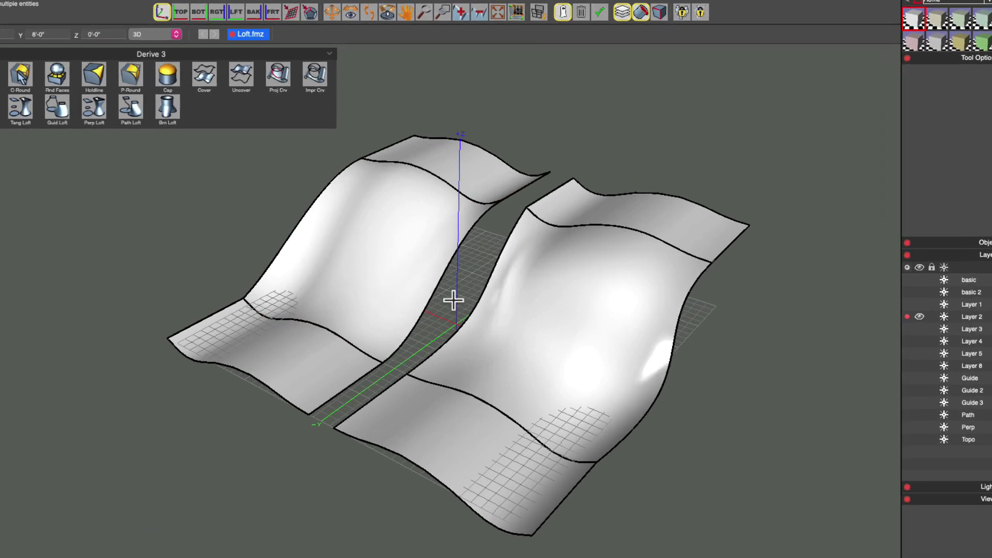
pyautogui.hotkey('alt', 'space')
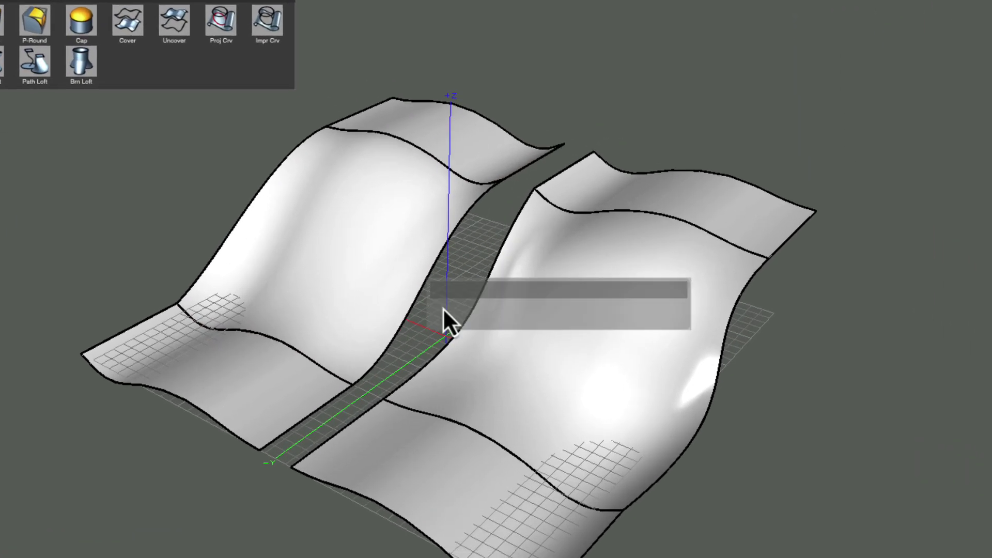
pyautogui.write('stit')
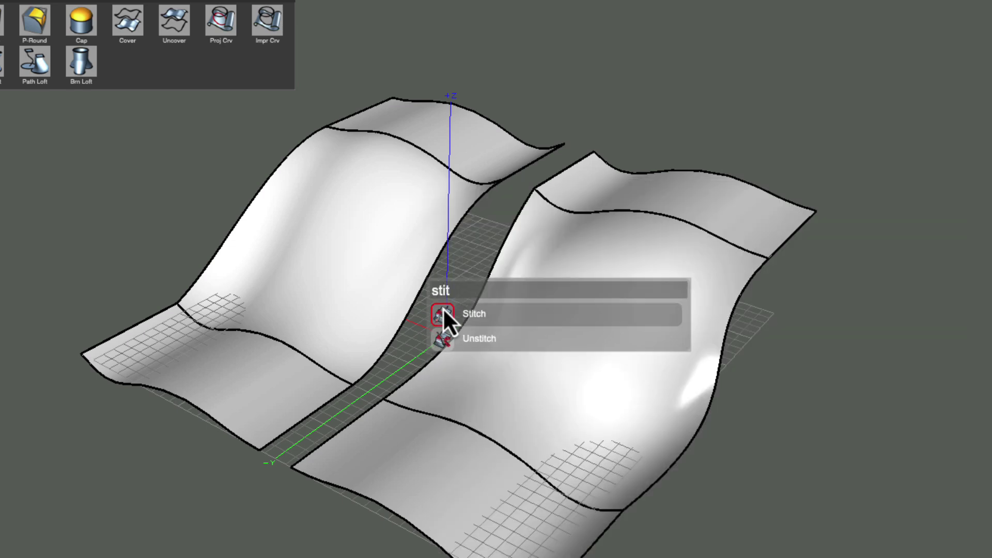
pyautogui.click(442, 310)
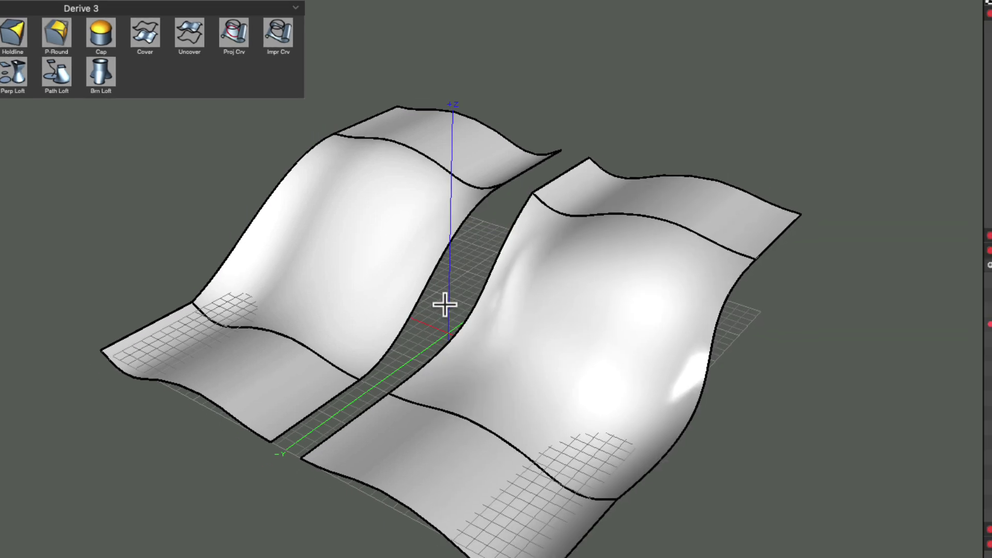
pyautogui.click(331, 332)
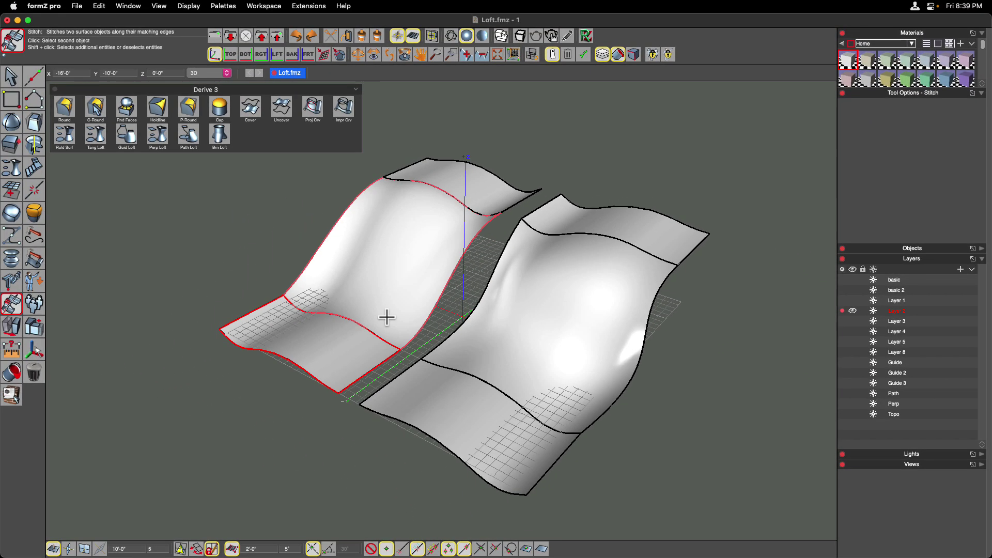
pyautogui.click(386, 317)
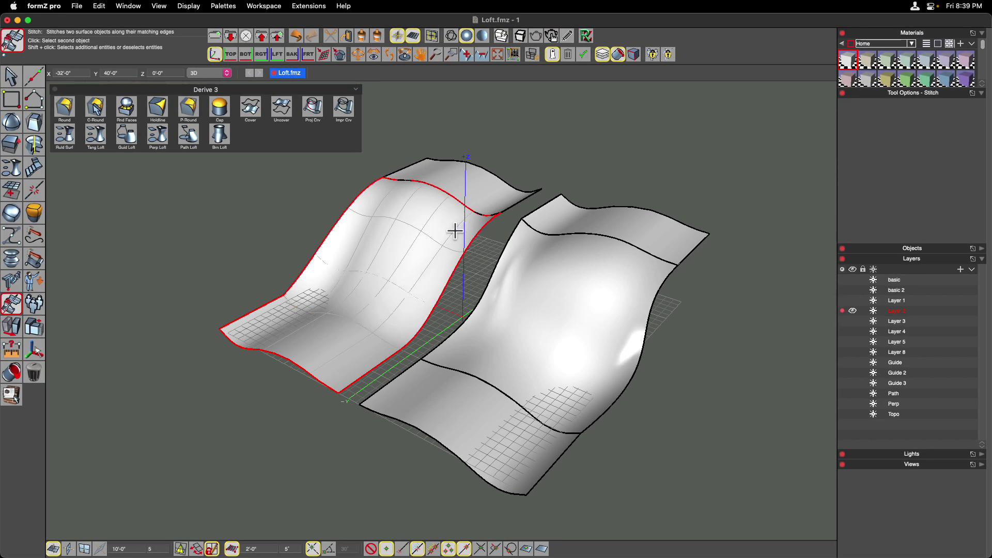
pyautogui.click(475, 206)
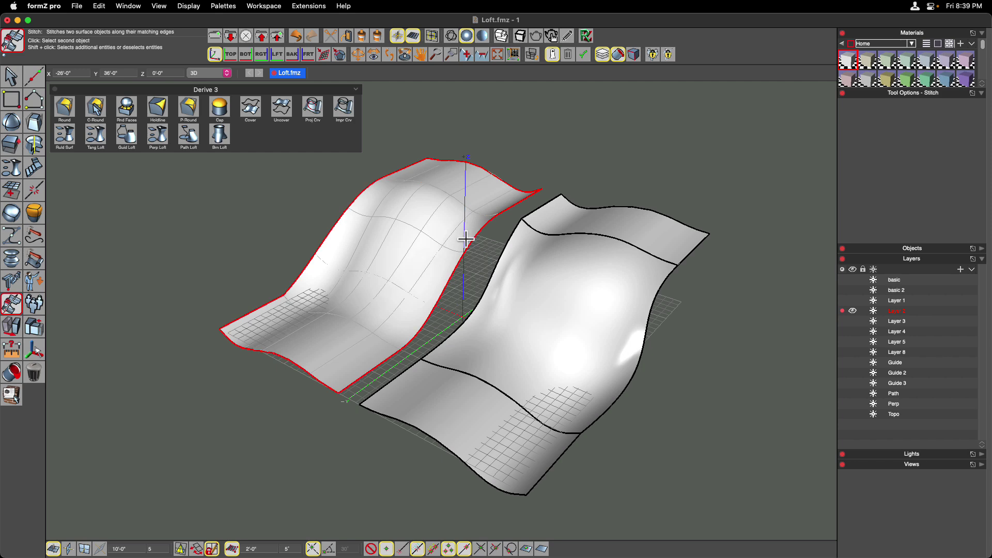
pyautogui.click(559, 167)
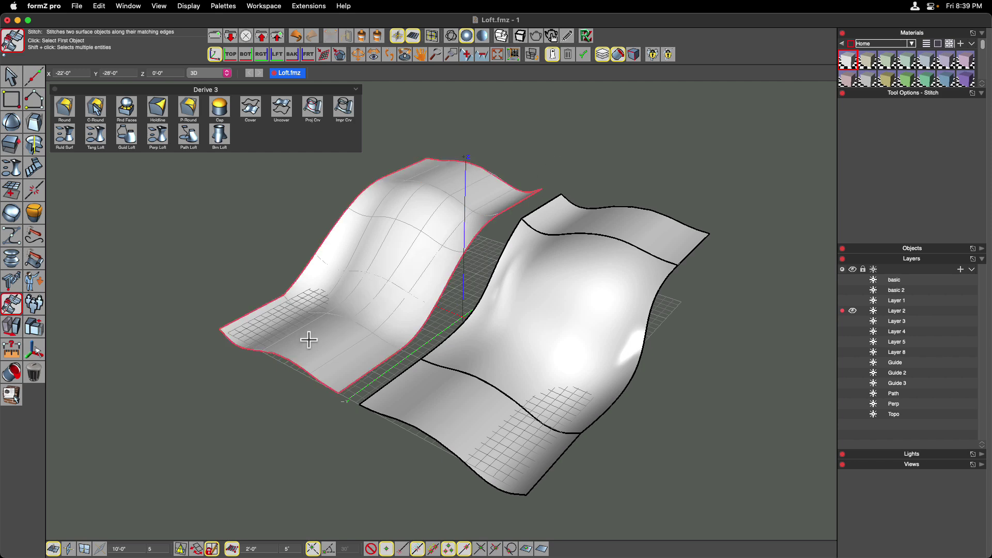
pyautogui.moveTo(525, 155); pyautogui.dragTo(445, 315, button='middle')
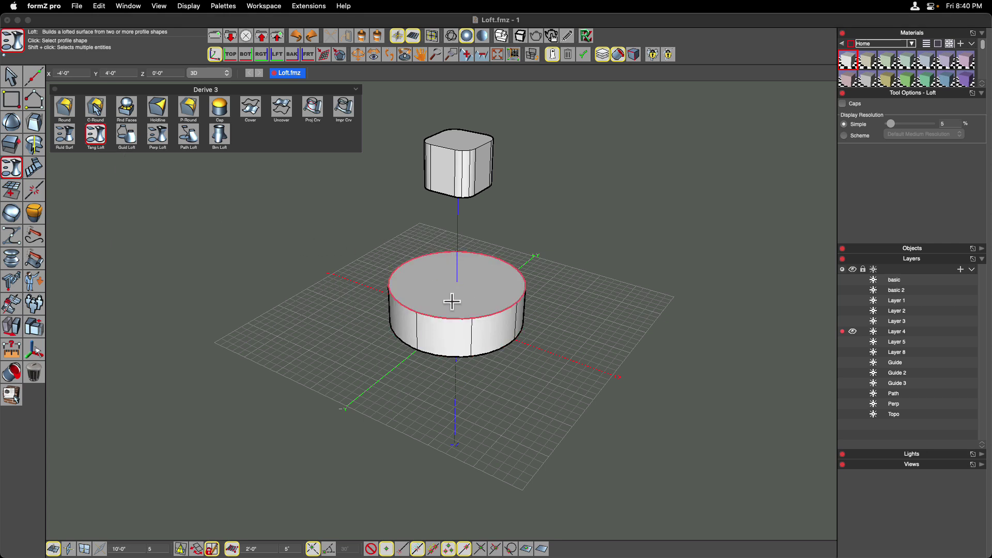
# Loft from the cylinder's top to the cube's bottom face, tangent at both start and end
pyautogui.click(502, 283)
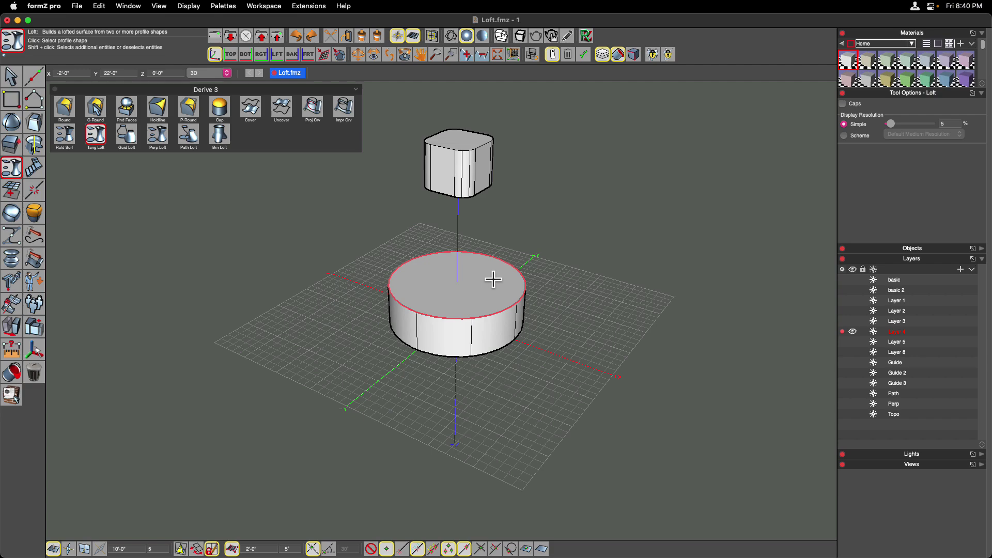
pyautogui.scroll(-10, 493, 279)
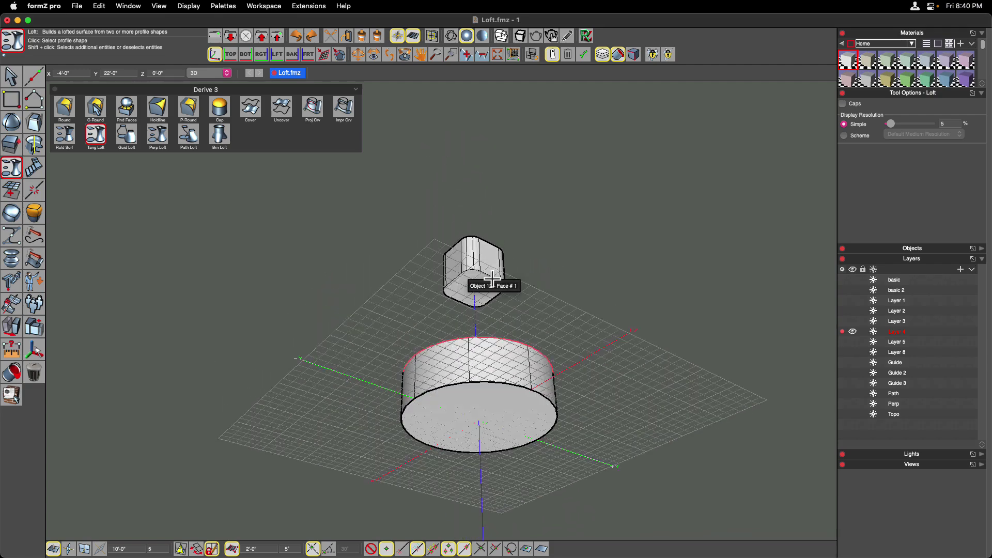
pyautogui.click(471, 290)
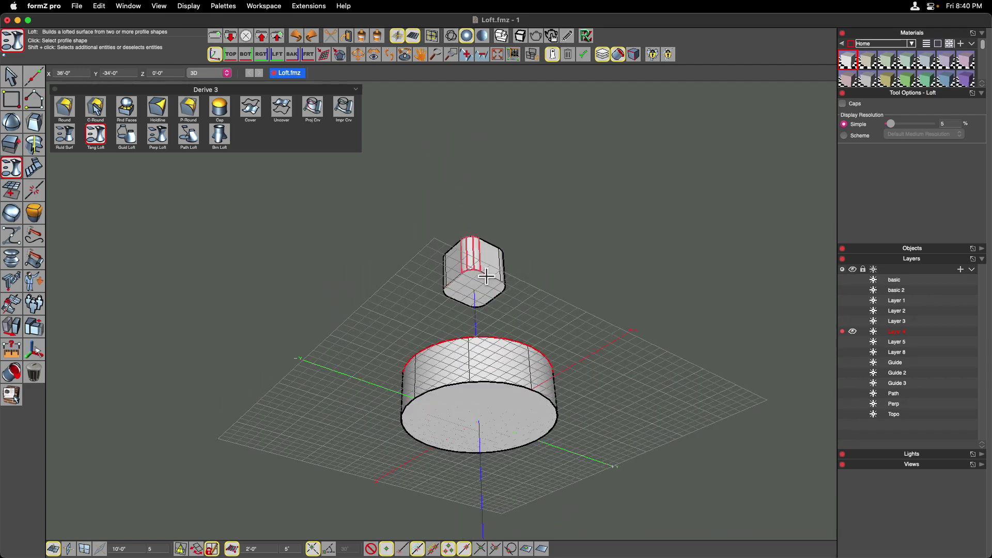
pyautogui.click(475, 290)
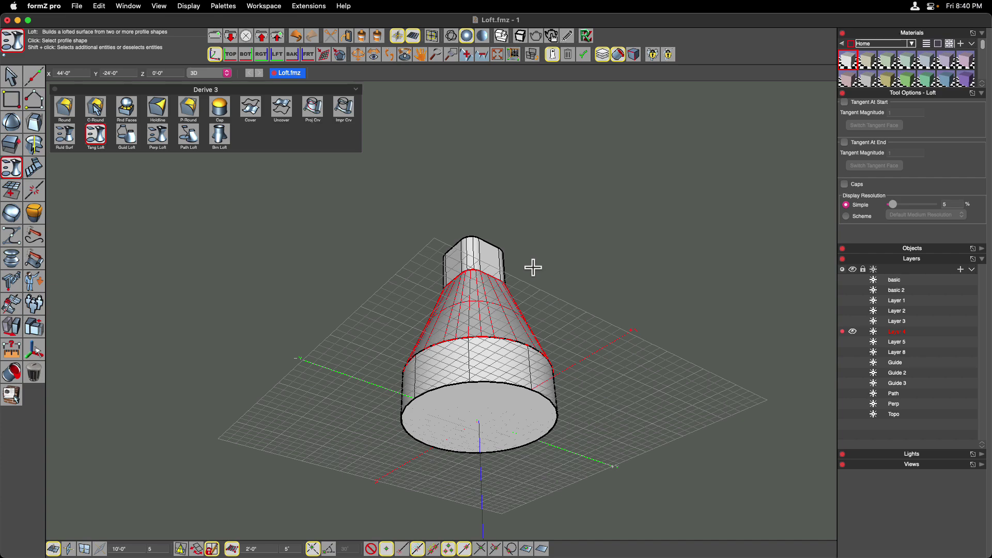
pyautogui.moveTo(533, 268)
pyautogui.mouseDown(button='middle')
pyautogui.moveTo(532, 299)
pyautogui.moveTo(532, 273)
pyautogui.mouseUp(button='middle')
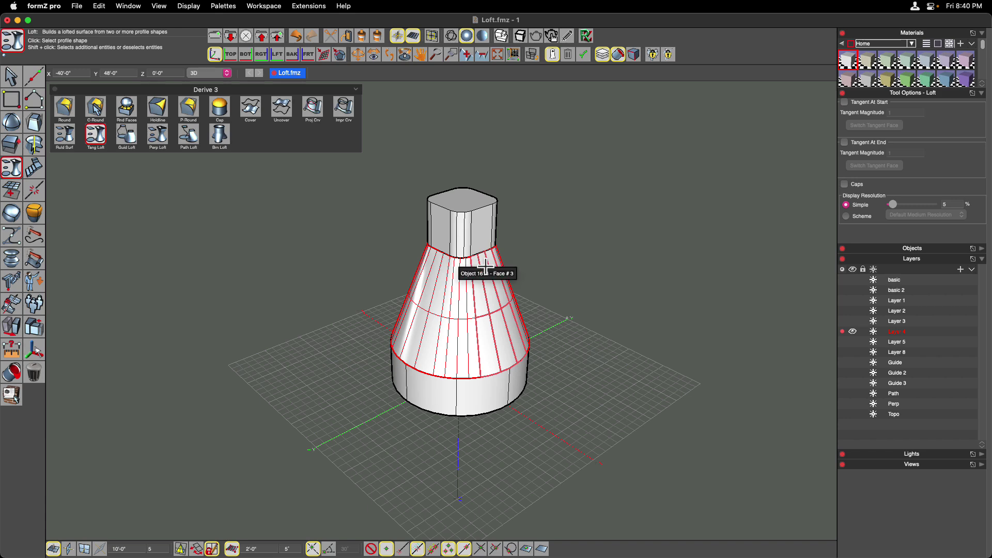
pyautogui.scroll(1, 641, 208)
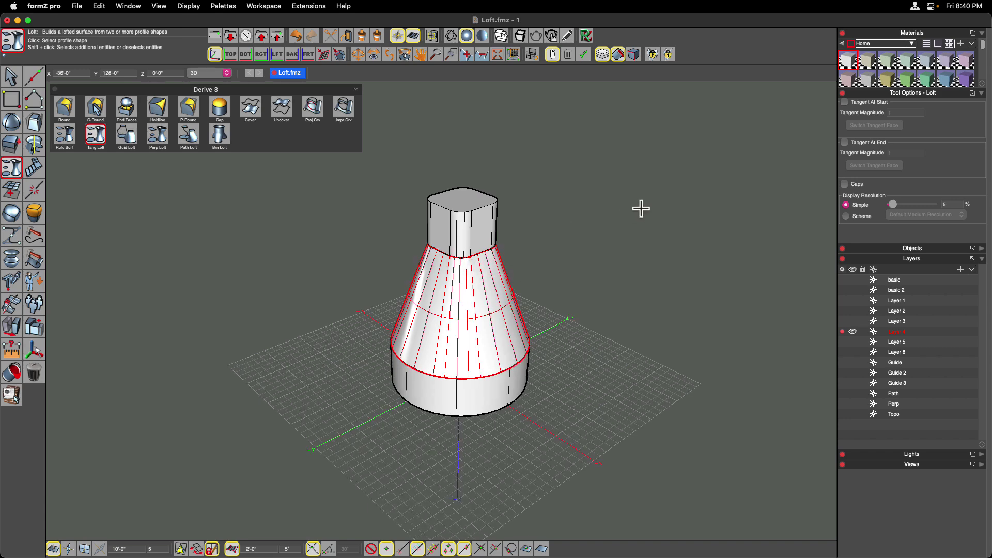
pyautogui.click(845, 105)
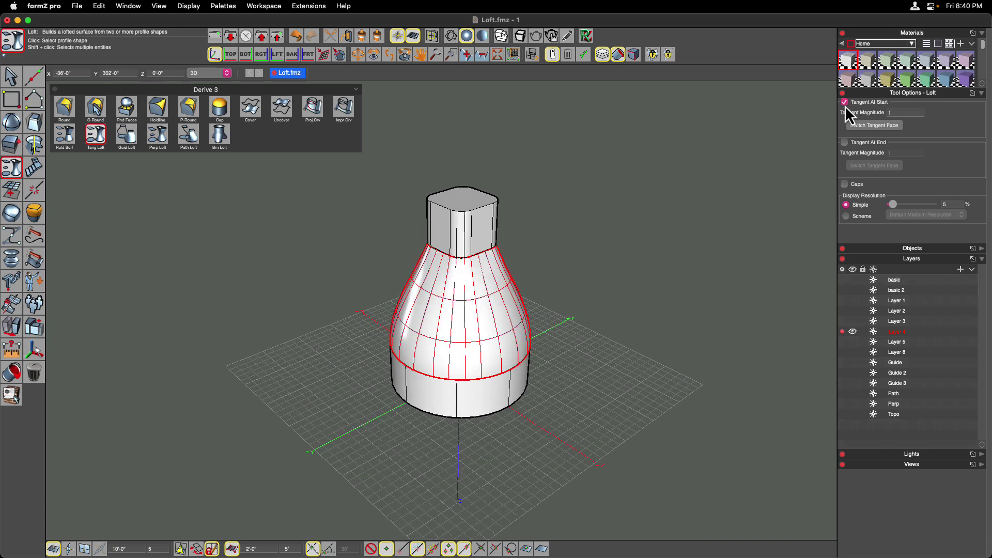
pyautogui.click(846, 144)
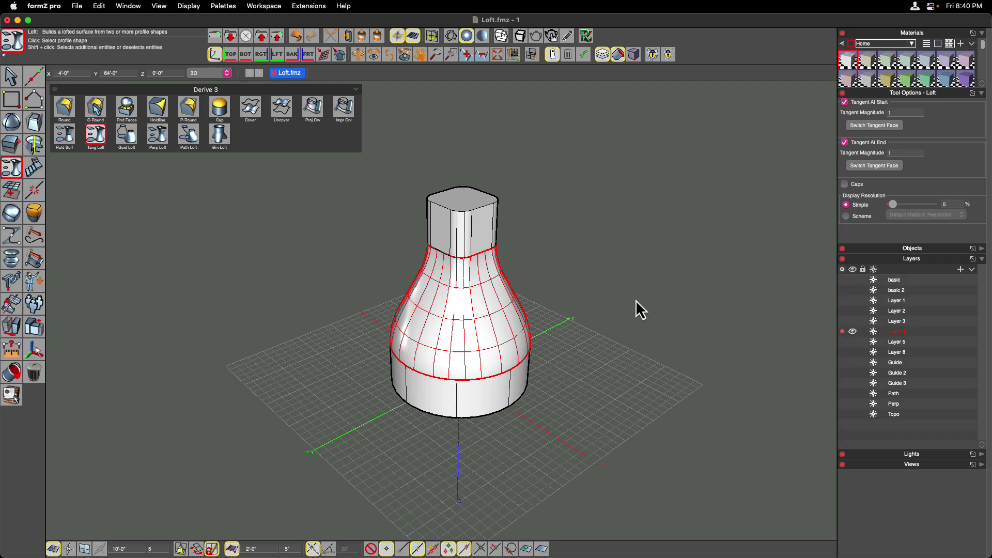
pyautogui.scroll(5, 635, 299)
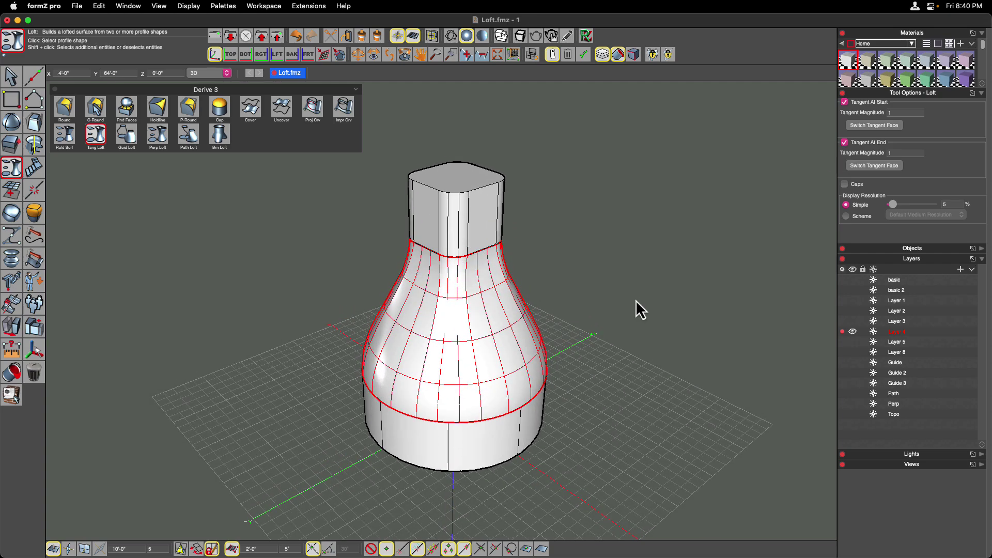
# Flip the loft's start tangent face back and forth, ending with an outward flare
pyautogui.click(871, 129)
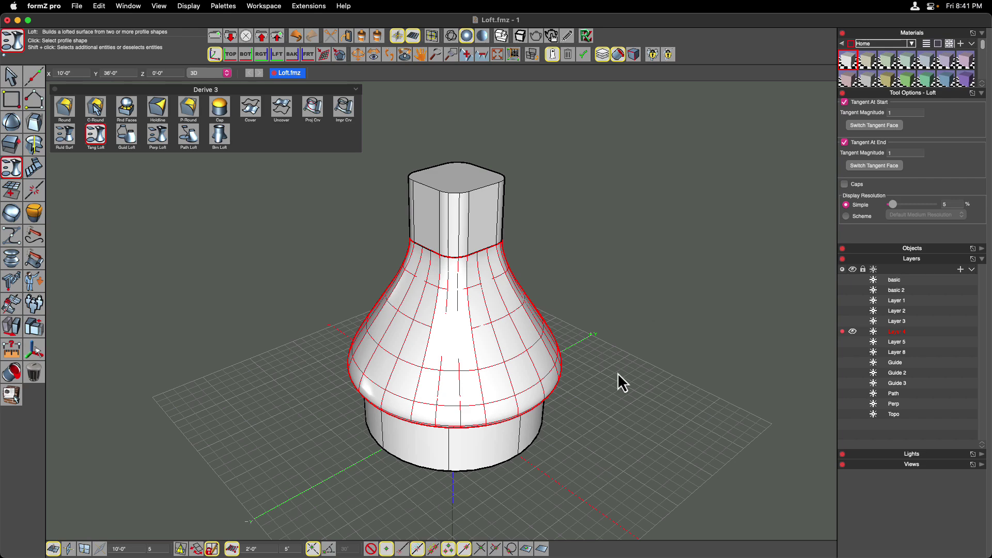
pyautogui.scroll(-10, 547, 417)
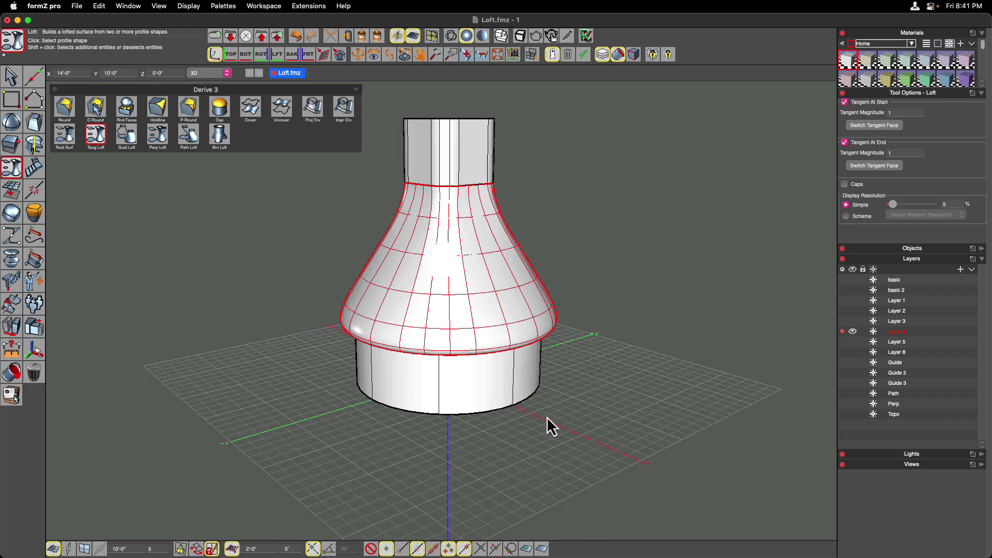
pyautogui.scroll(5, 548, 417)
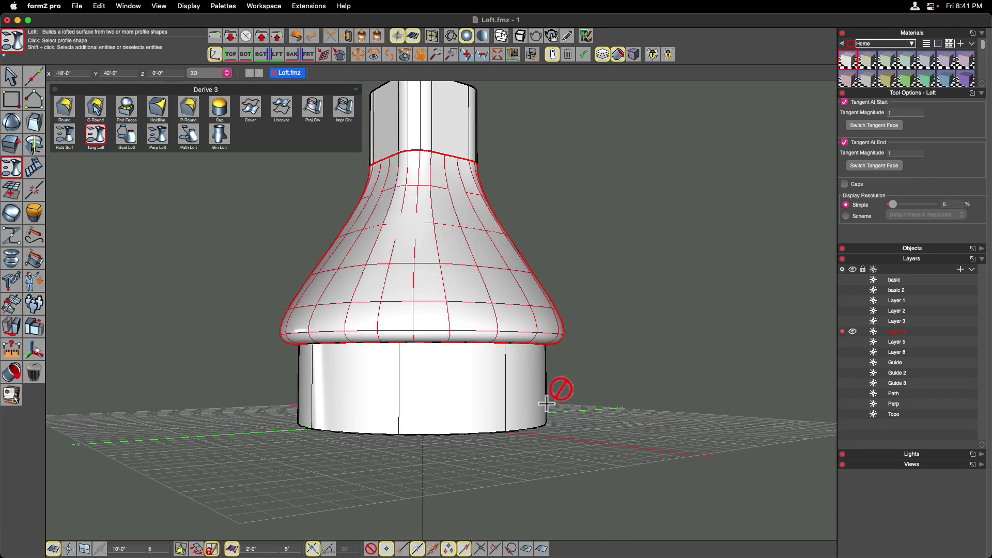
pyautogui.click(860, 126)
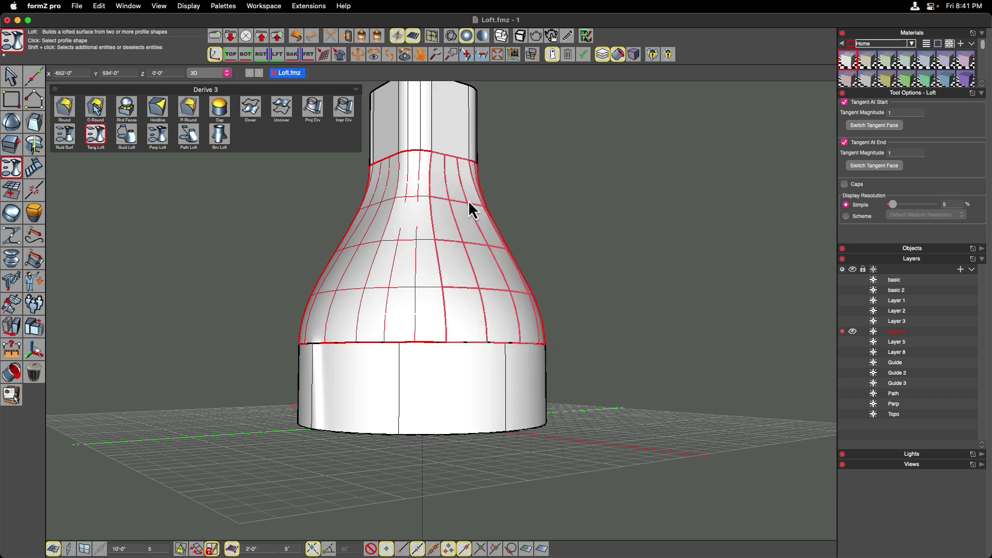
pyautogui.click(871, 126)
pyautogui.hscroll(-5, 661, 289)
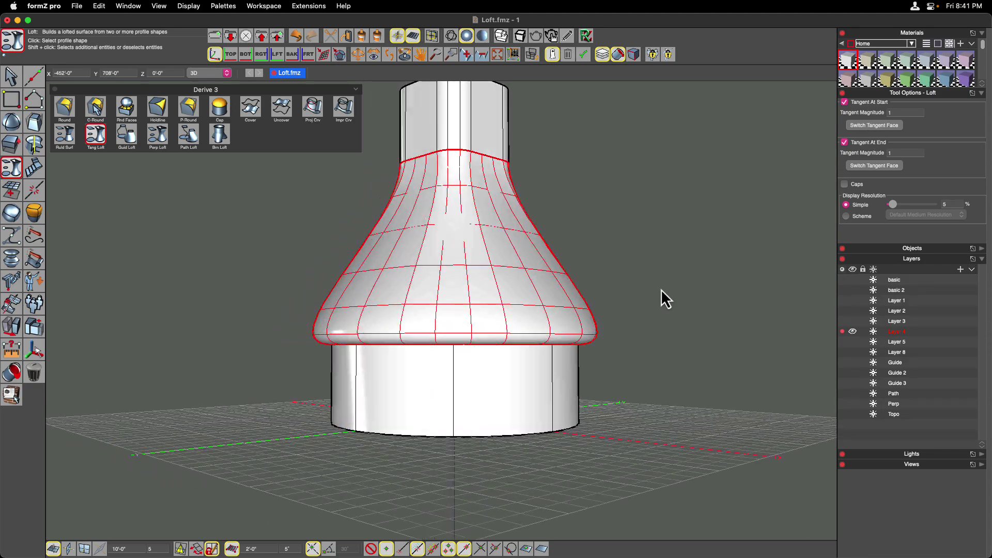
pyautogui.moveTo(663, 288); pyautogui.dragTo(665, 307, button='middle')
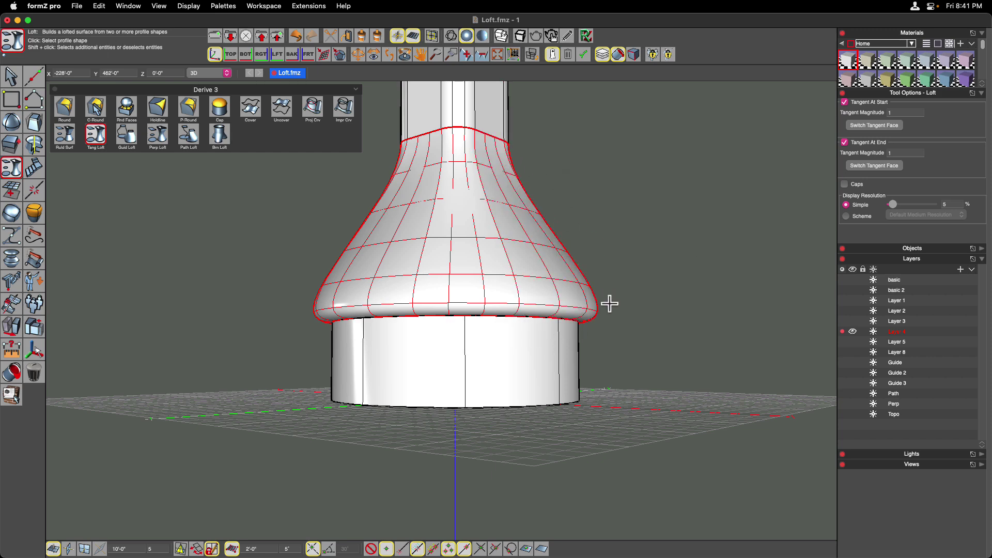
pyautogui.scroll(5, 624, 315)
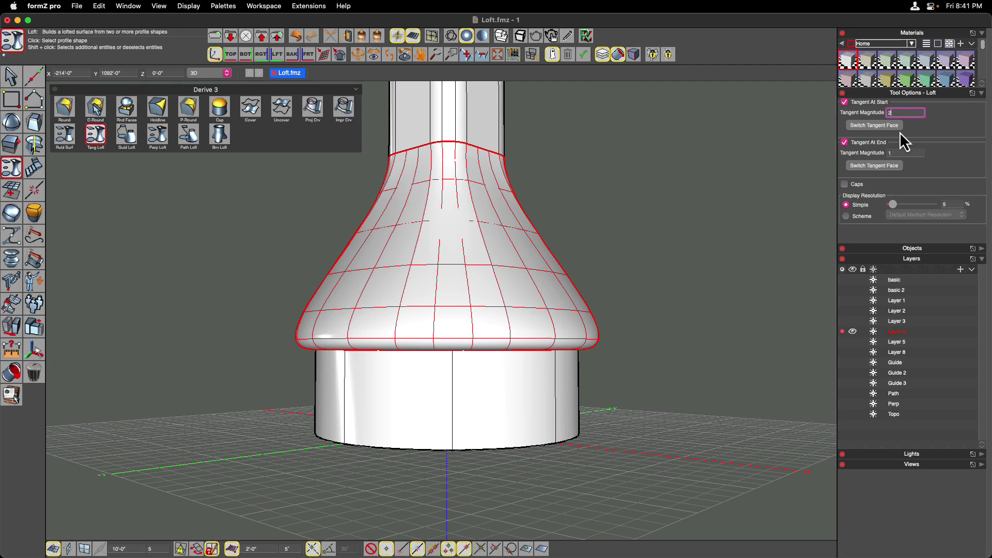
# Apply start tangent magnitude 2 and flip the end tangent to form a dome
pyautogui.press('Return')
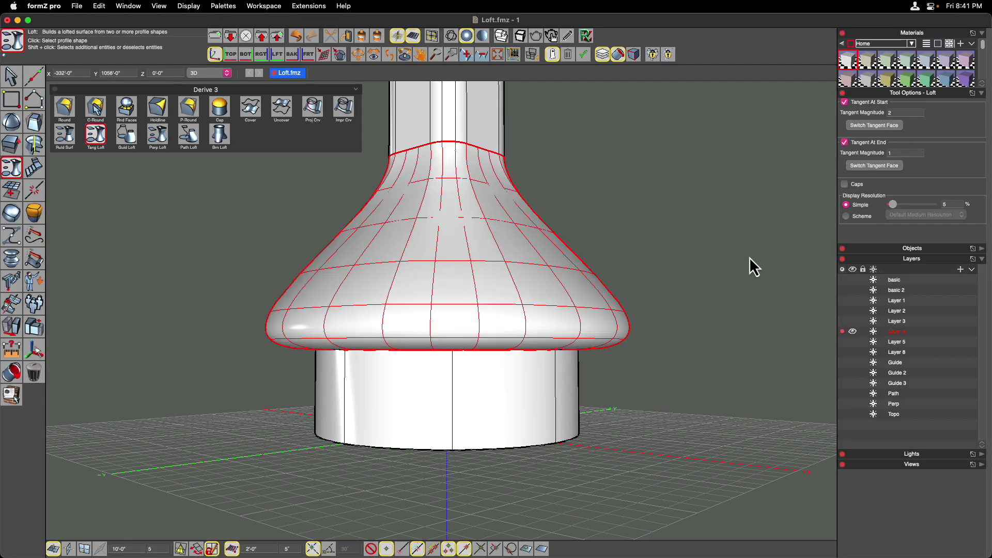
pyautogui.scroll(-3, 749, 256)
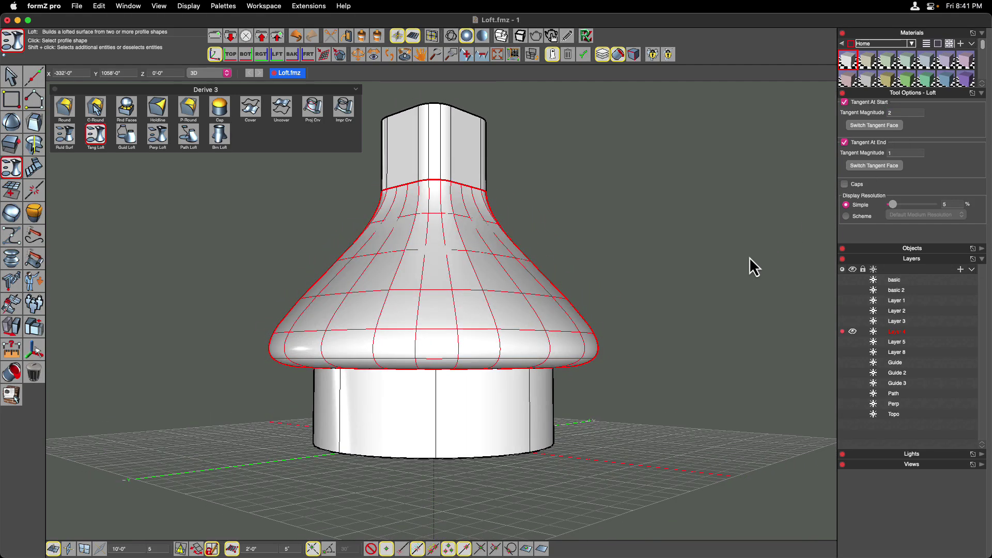
pyautogui.click(868, 167)
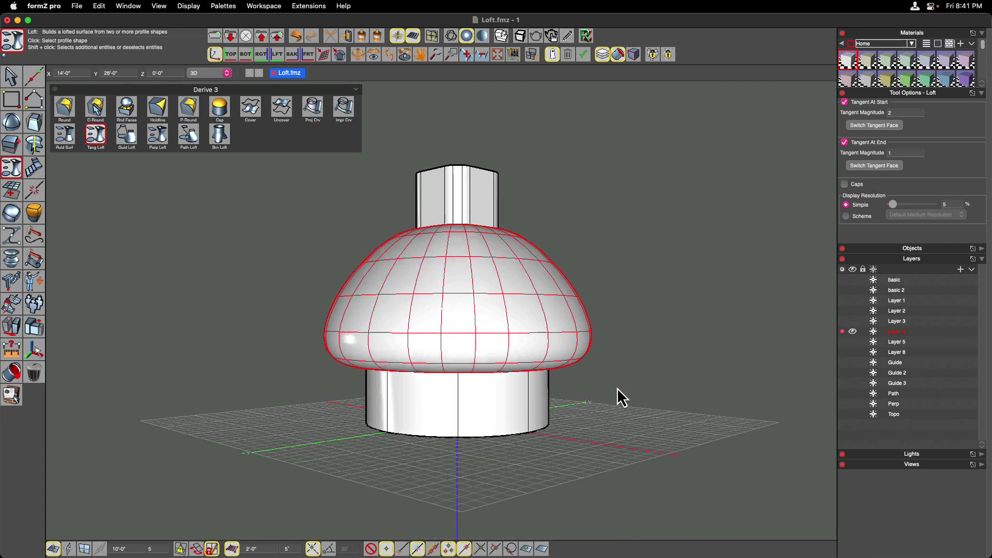
pyautogui.click(571, 354)
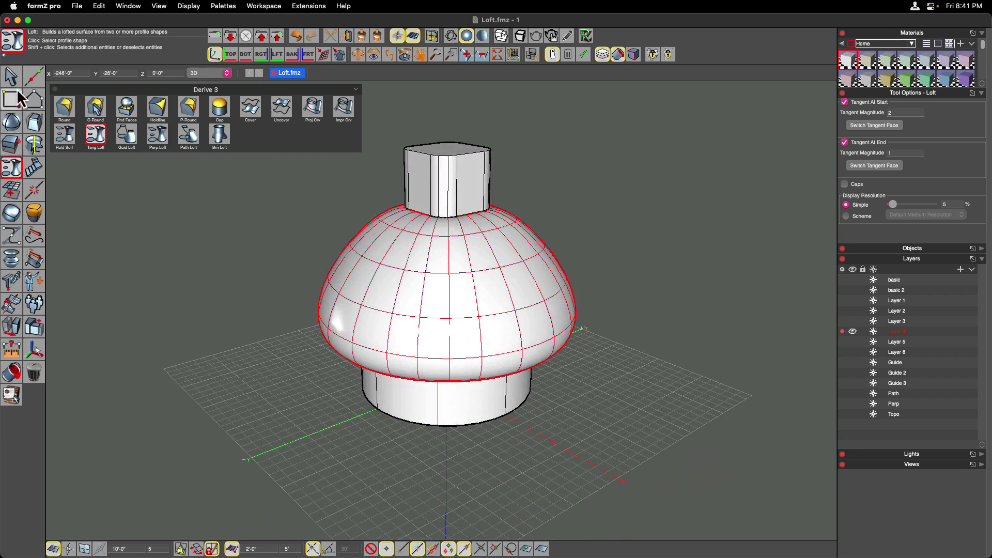
pyautogui.click(11, 77)
# Isolate the mushroom dome loft, undo it, and reveal the cylinder and box again
pyautogui.click(436, 269)
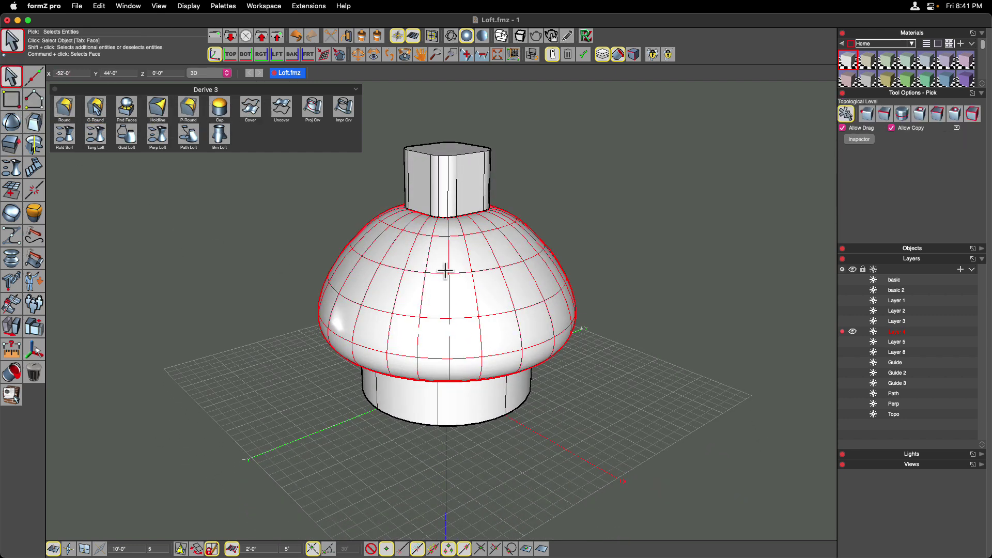
pyautogui.rightClick(447, 274)
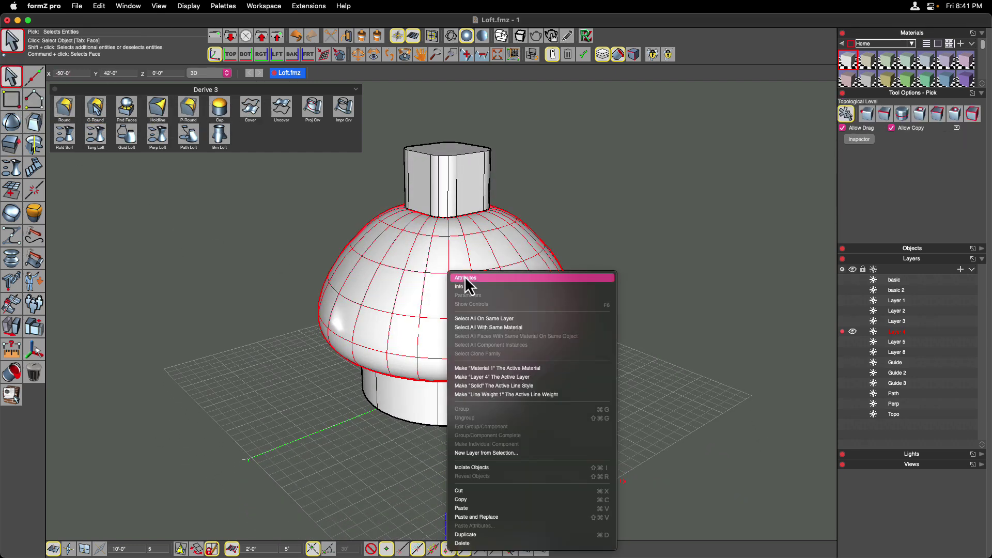
pyautogui.click(485, 468)
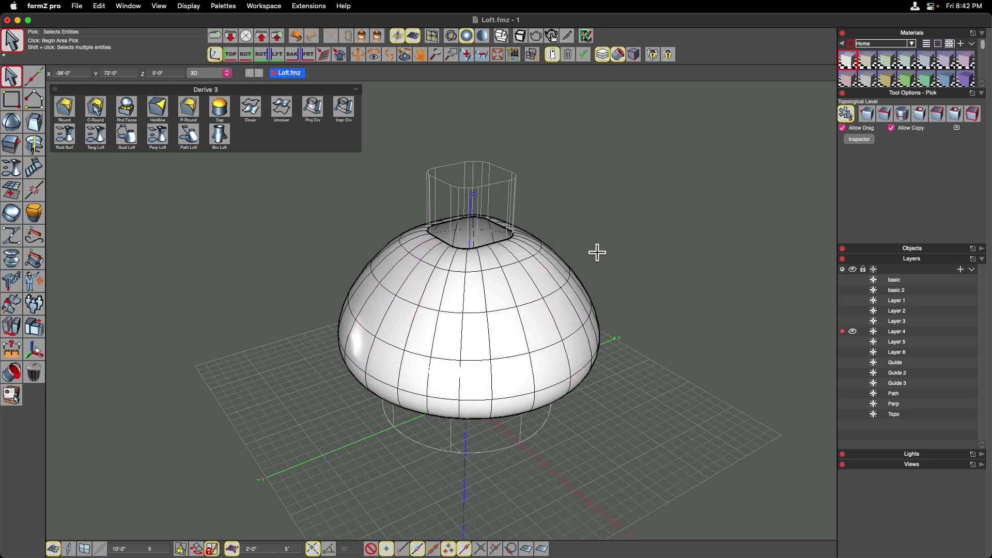
pyautogui.press('super+z')
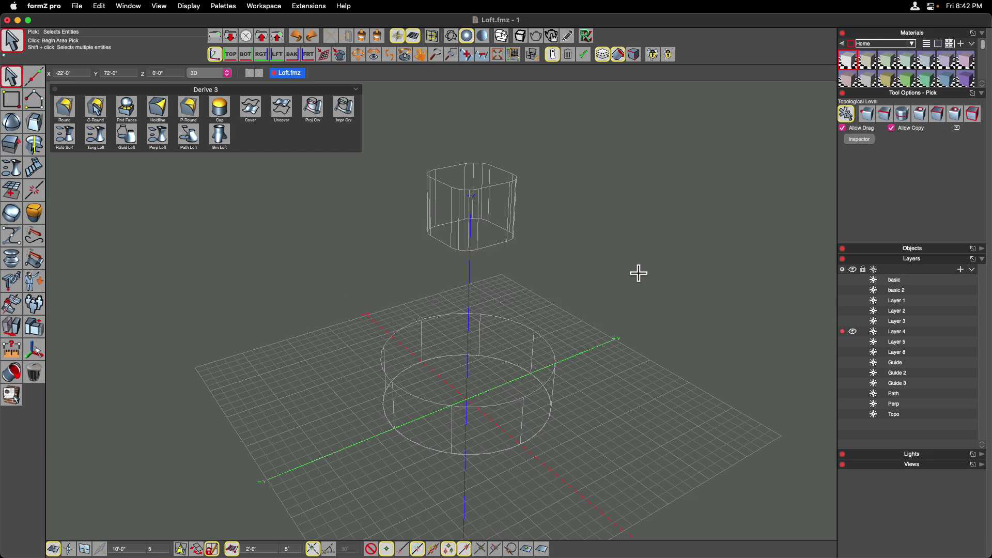
pyautogui.rightClick(615, 274)
pyautogui.click(672, 479)
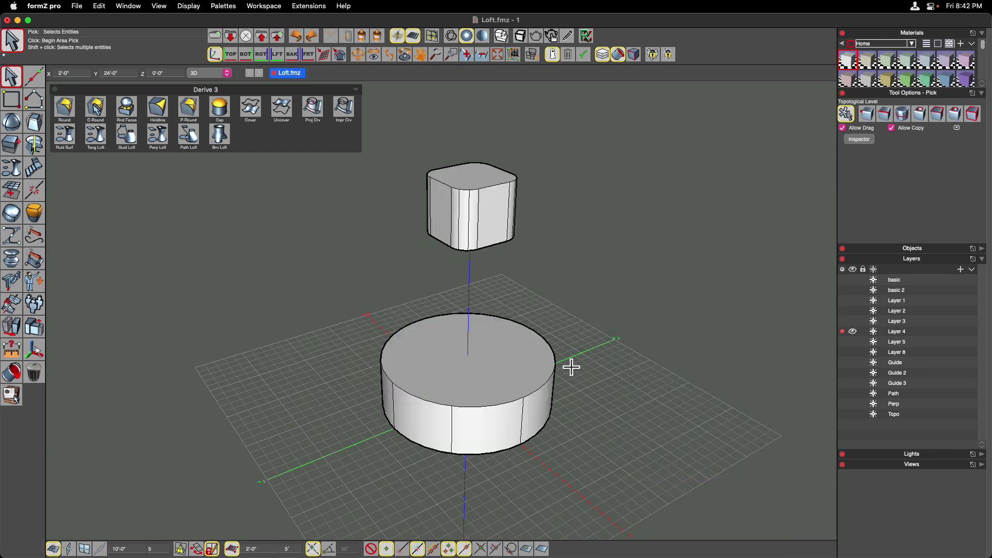
pyautogui.click(96, 137)
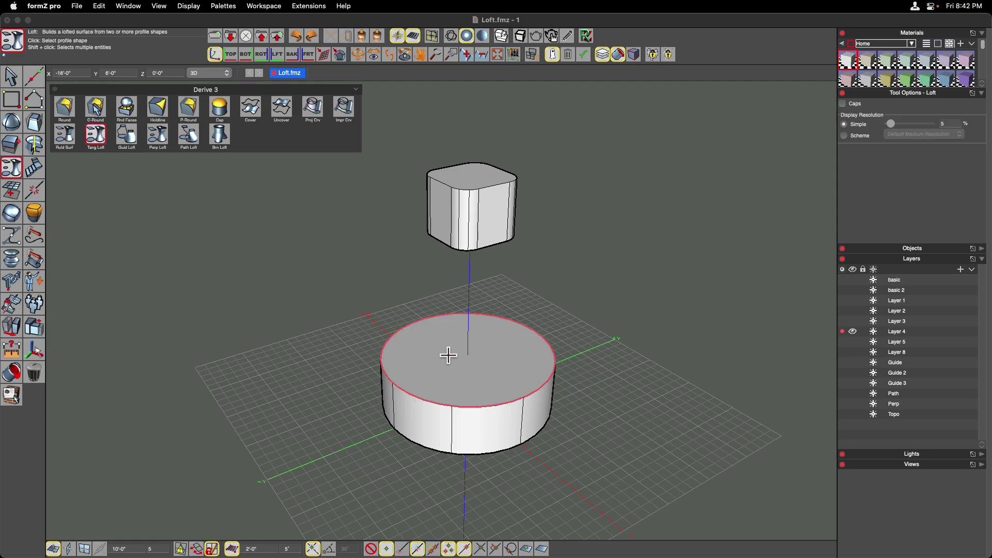
# Loft the cylinder's top face to the box's bottom face, tangent at both ends with caps
pyautogui.click(458, 371)
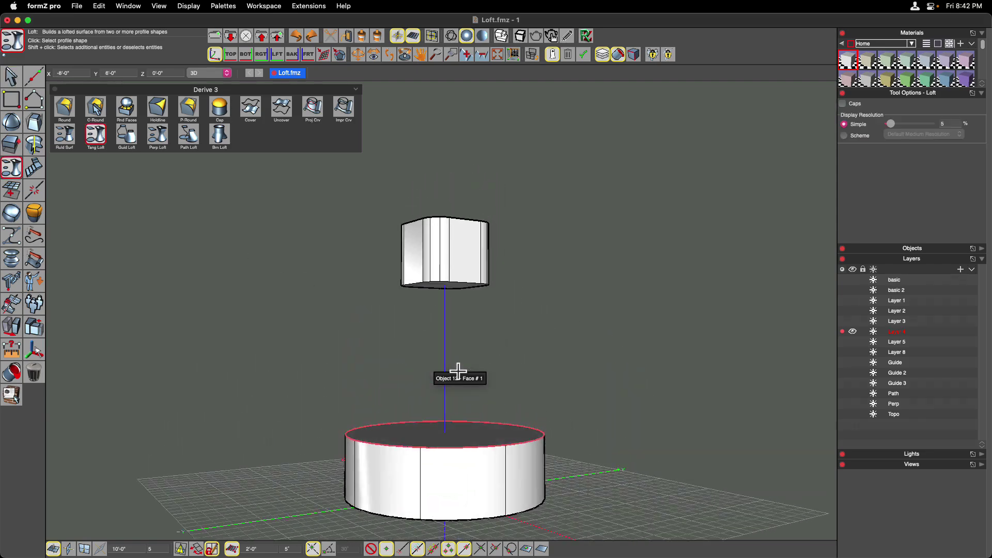
pyautogui.click(454, 316)
pyautogui.moveTo(594, 312); pyautogui.dragTo(837, 140, button='middle')
pyautogui.click(843, 103)
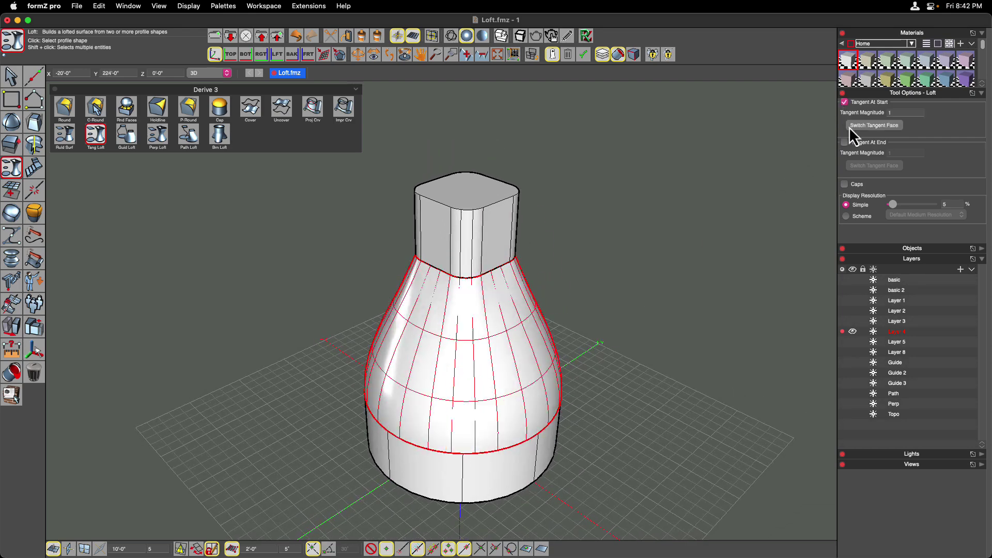
pyautogui.click(845, 143)
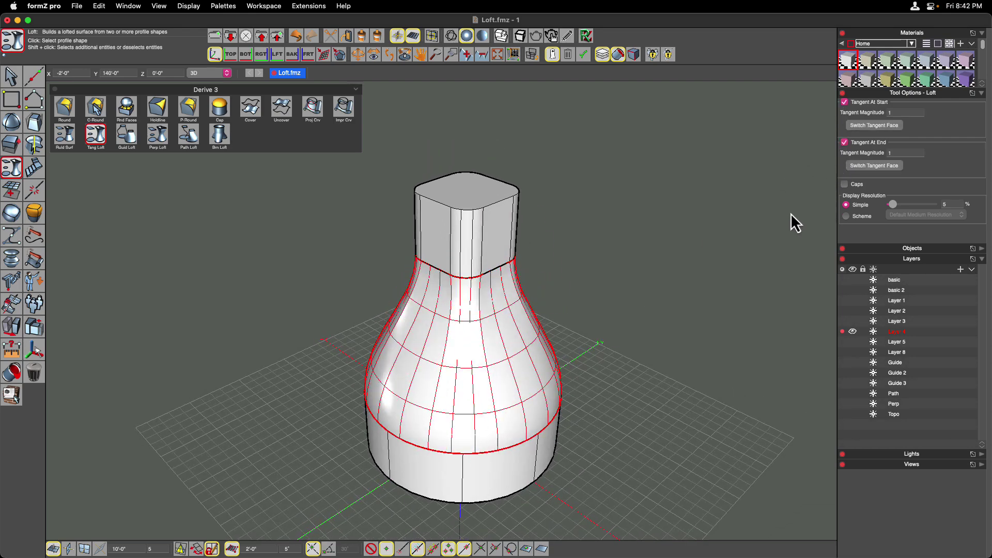
pyautogui.click(845, 185)
pyautogui.click(11, 77)
pyautogui.click(474, 325)
# Isolate the capped loft, orbit beneath to inspect its underside, then deselect it
pyautogui.rightClick(475, 324)
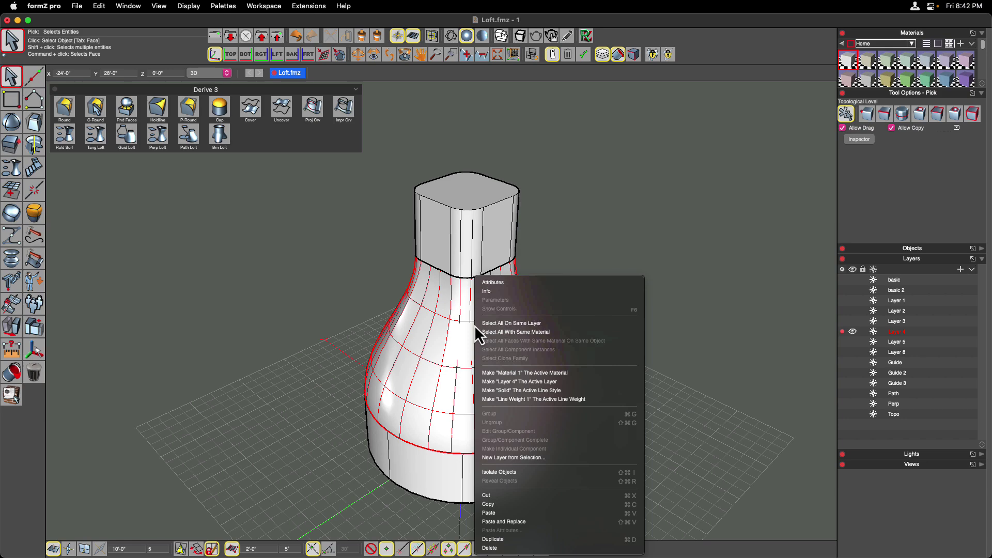
pyautogui.click(522, 472)
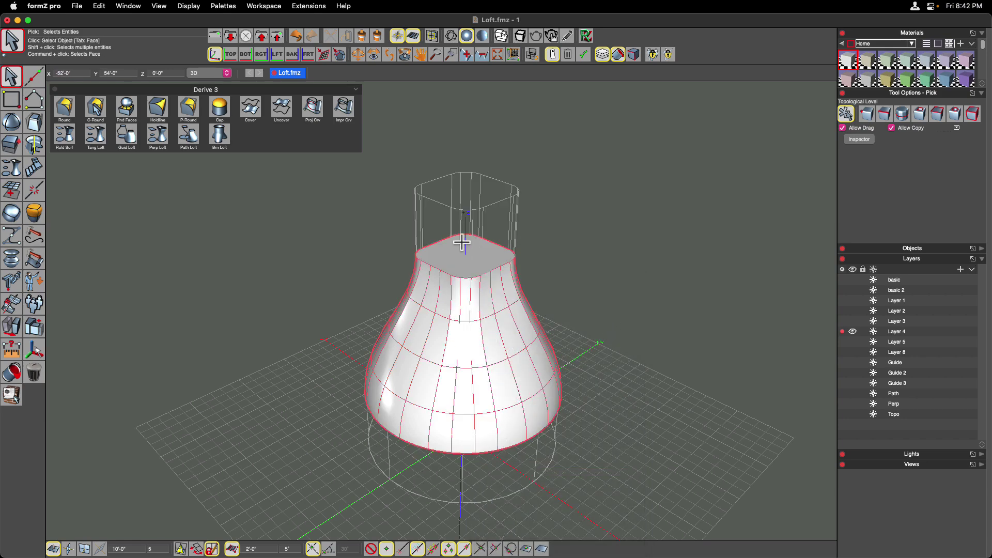
pyautogui.moveTo(605, 314); pyautogui.dragTo(521, 306, button='middle')
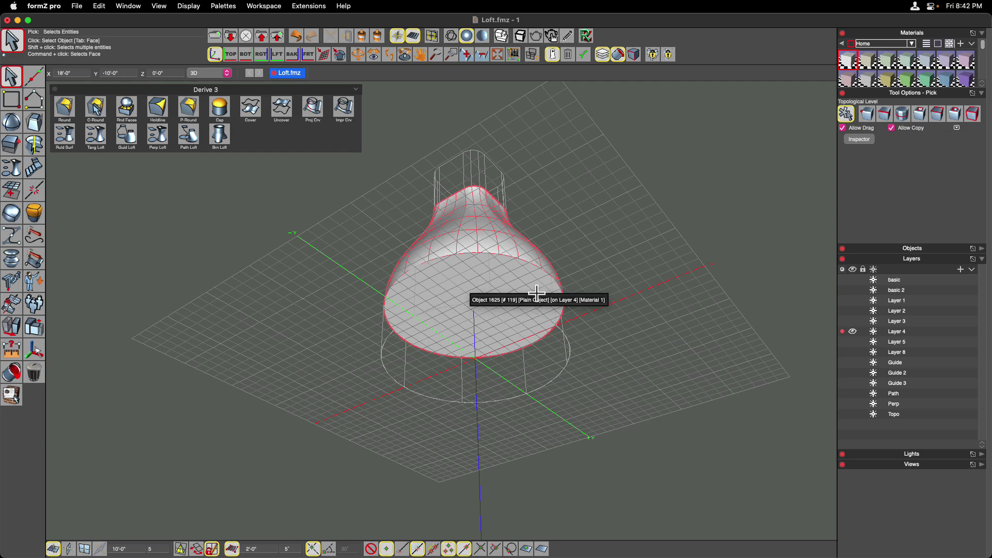
pyautogui.moveTo(540, 269); pyautogui.dragTo(476, 304, button='middle')
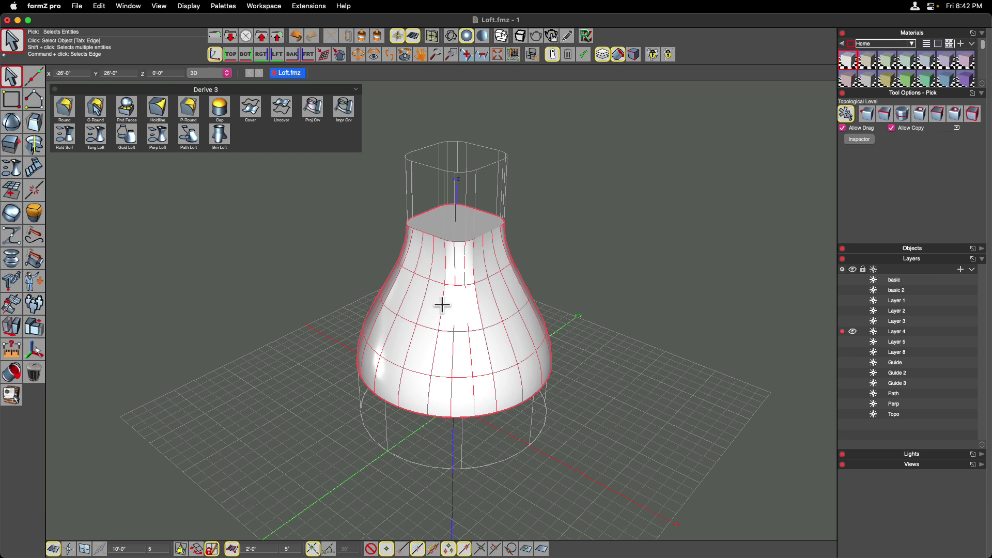
pyautogui.click(629, 252)
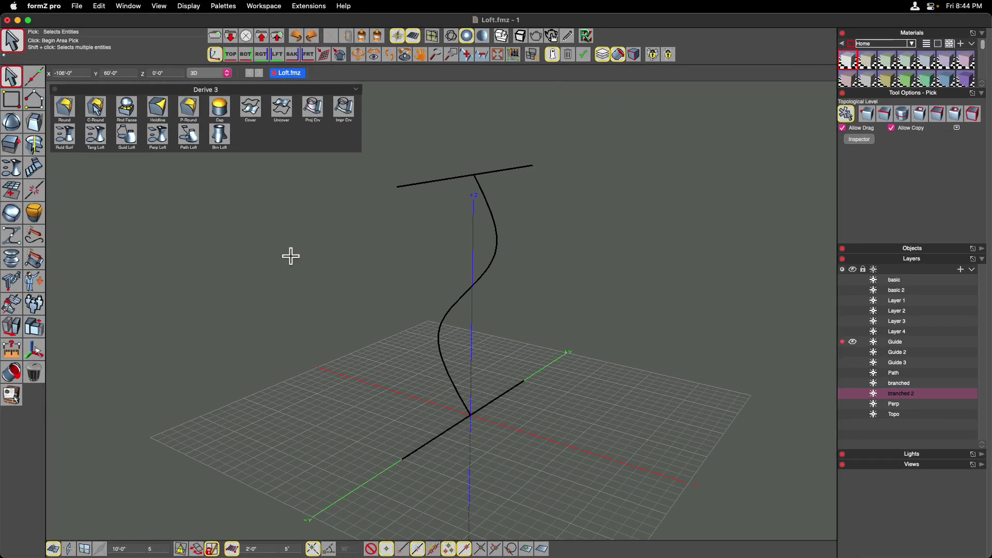
# Guided-loft the bottom and top lines as profiles along the S-shaped guide curve
pyautogui.click(131, 144)
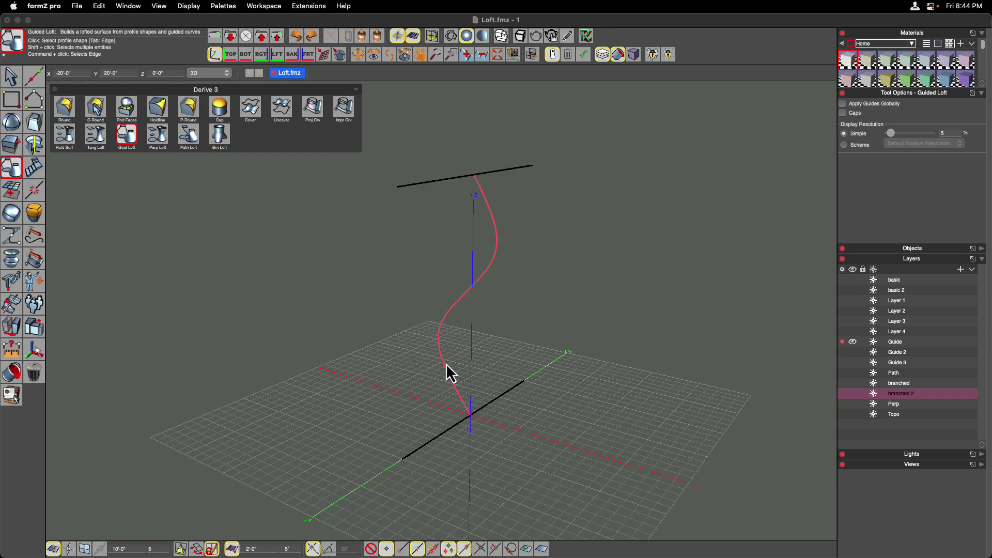
pyautogui.click(469, 176)
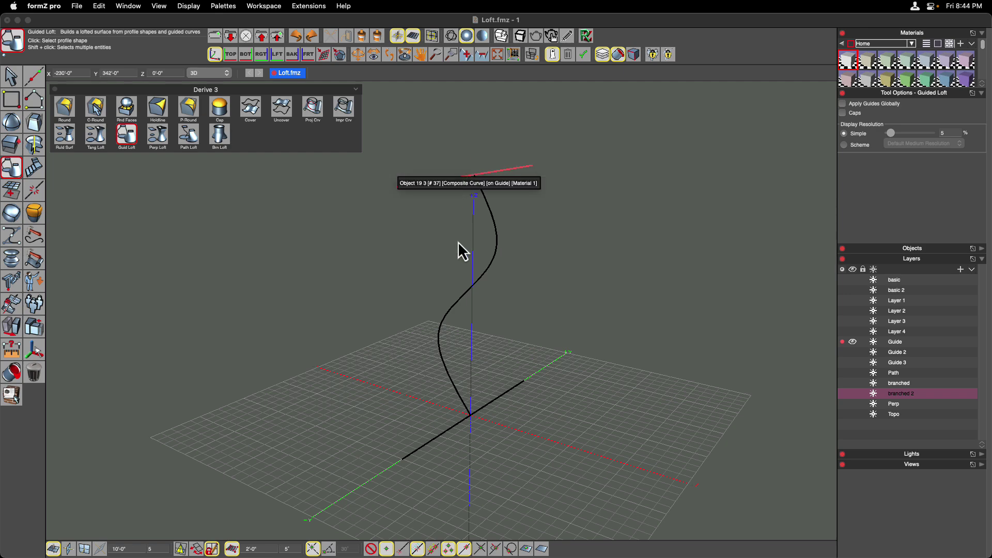
pyautogui.click(455, 426)
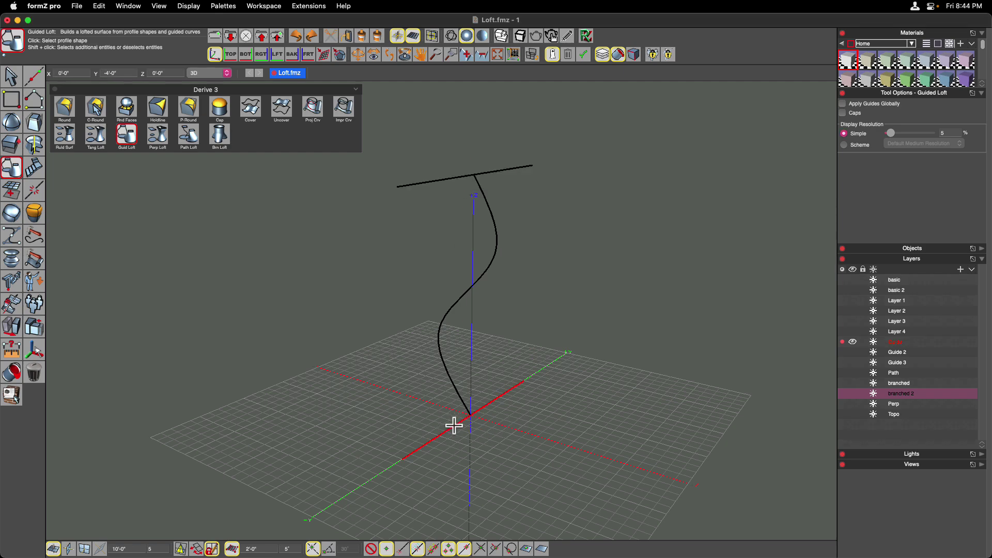
pyautogui.click(445, 181)
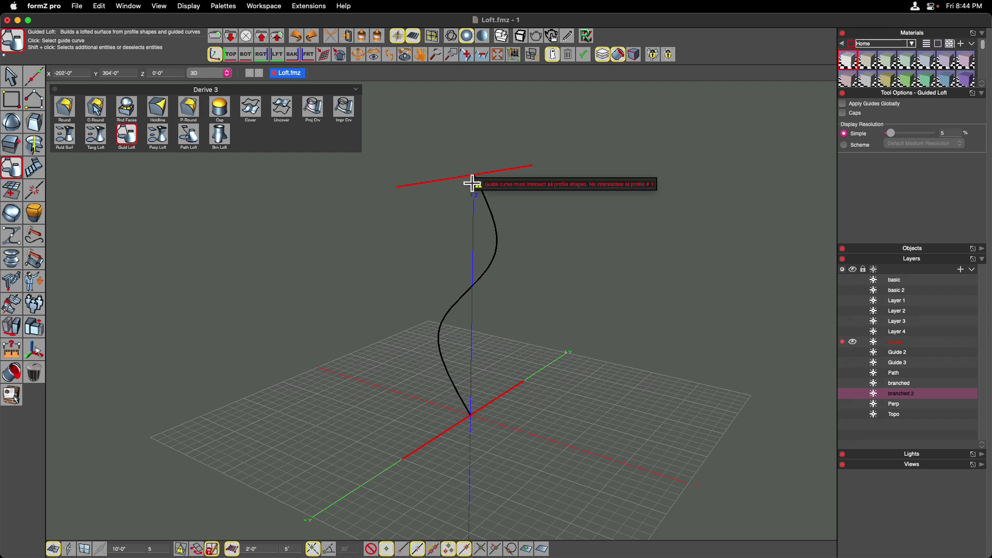
pyautogui.click(485, 203)
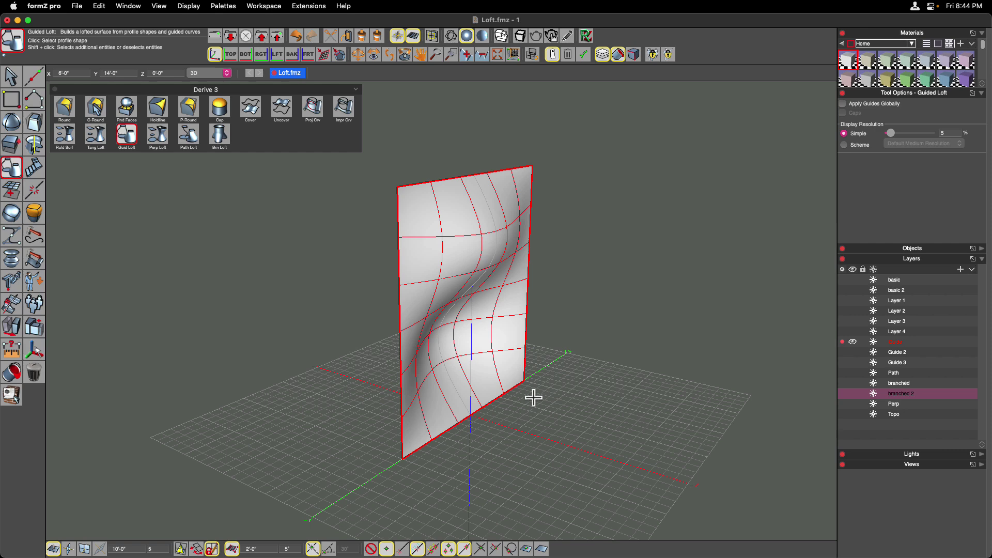
# Undo the guided loft, build a ruled surface between both lines, then undo it too
pyautogui.press('super+z')
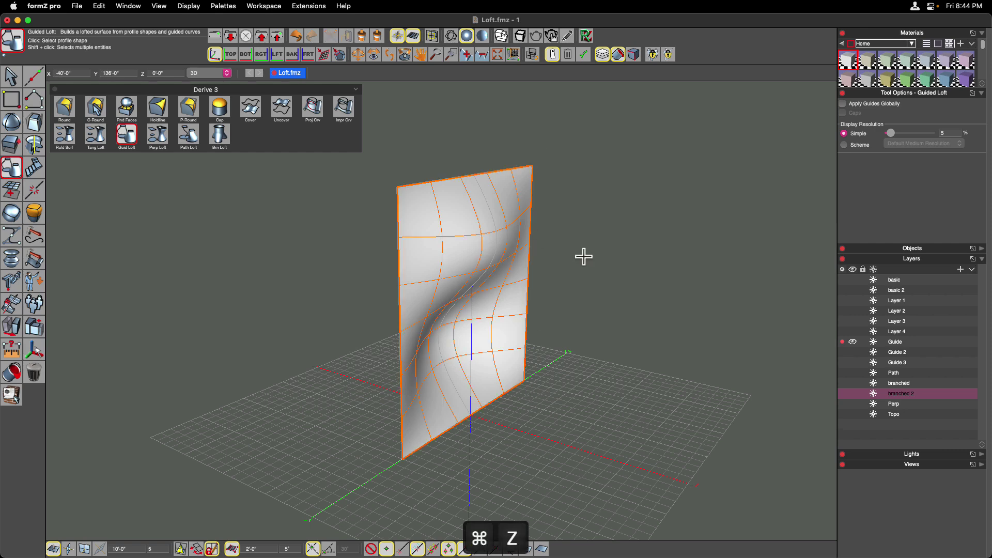
pyautogui.click(67, 138)
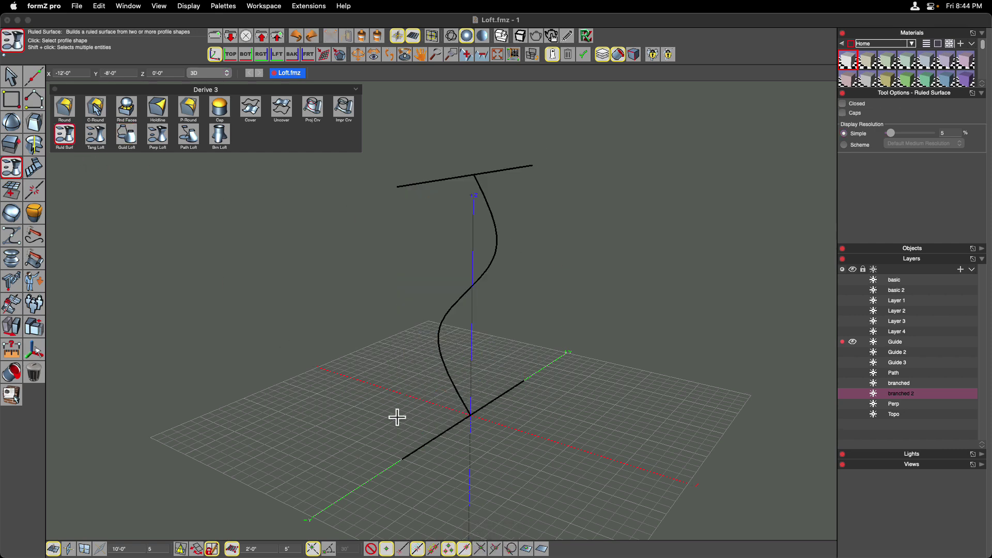
pyautogui.click(425, 443)
pyautogui.click(425, 183)
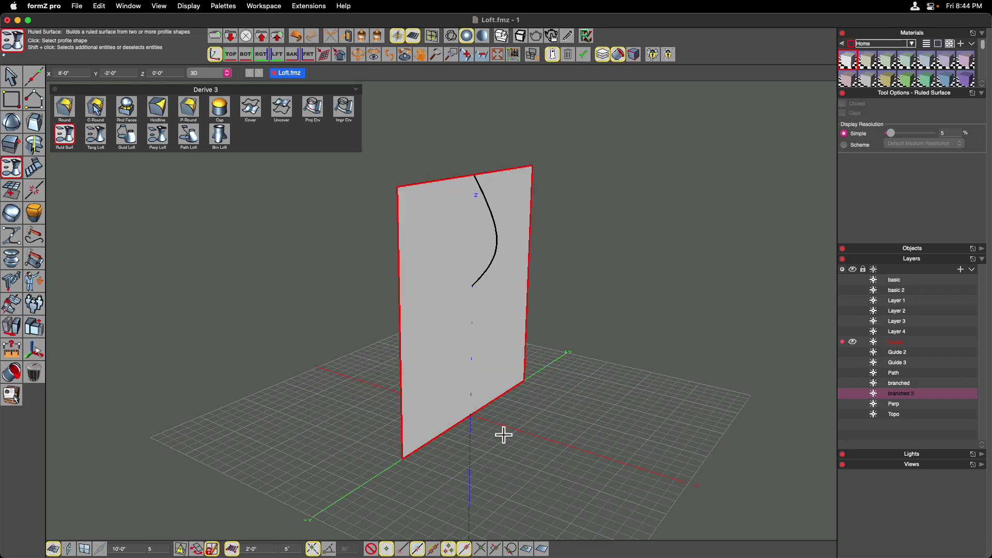
pyautogui.press('super+z')
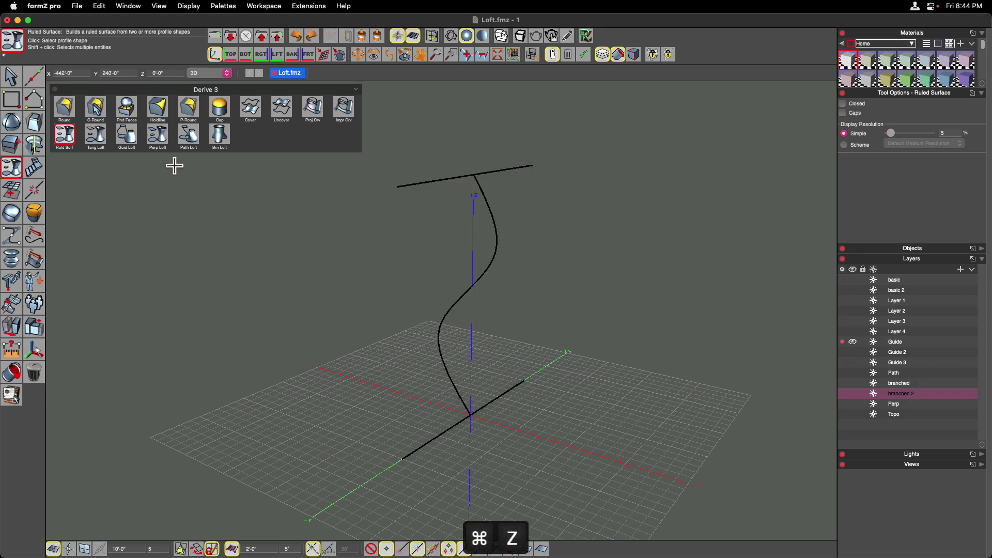
pyautogui.click(132, 140)
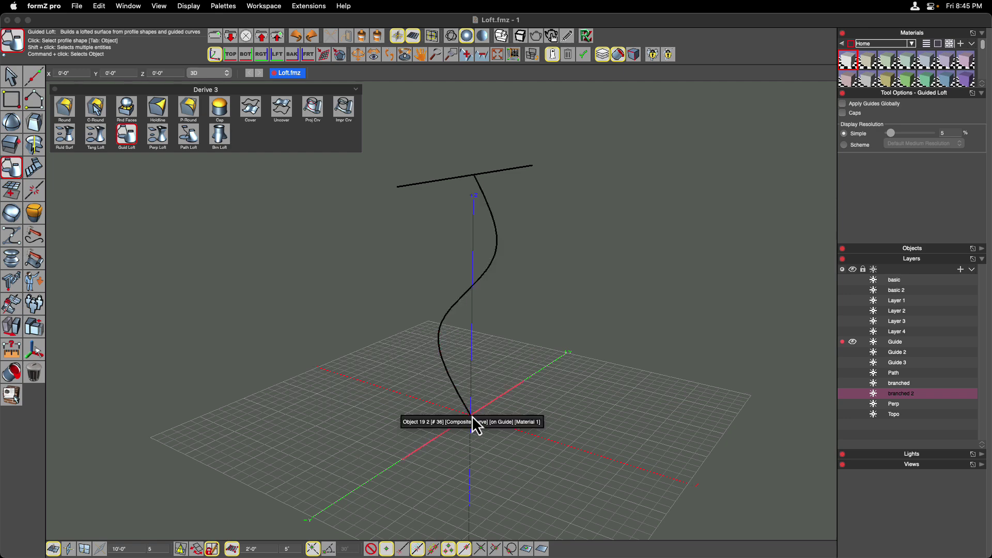
pyautogui.click(402, 461)
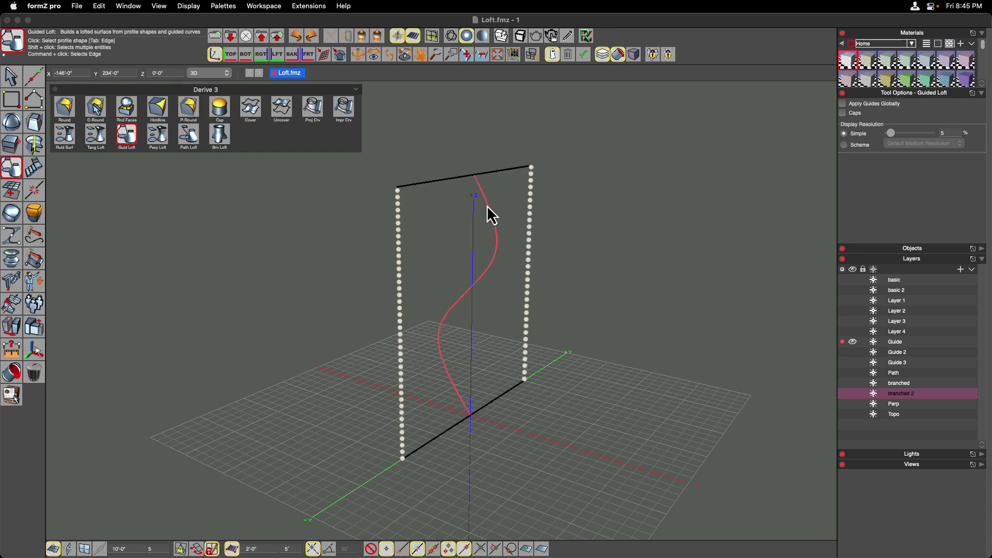
pyautogui.click(455, 430)
pyautogui.click(454, 429)
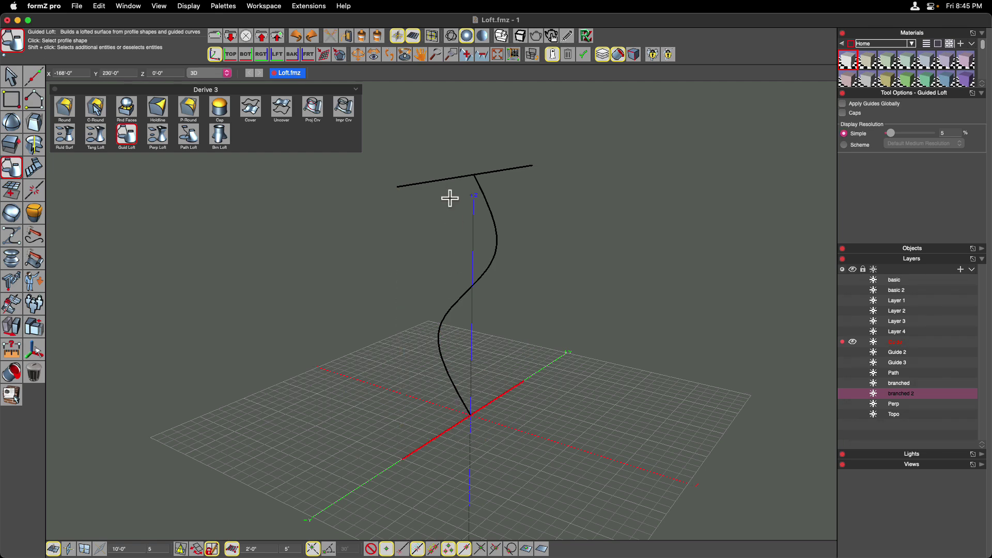
pyautogui.click(452, 178)
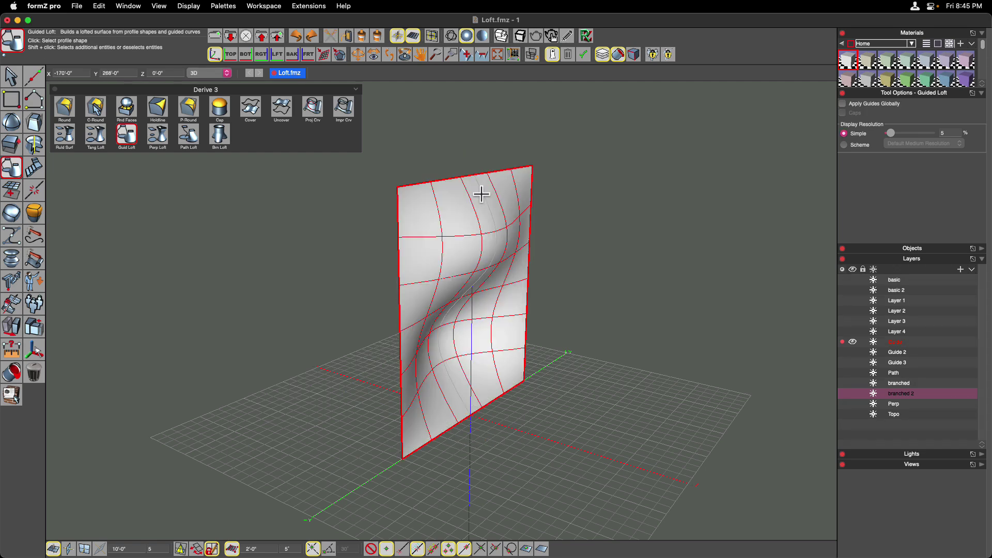
pyautogui.moveTo(546, 252); pyautogui.dragTo(546, 252, button='middle')
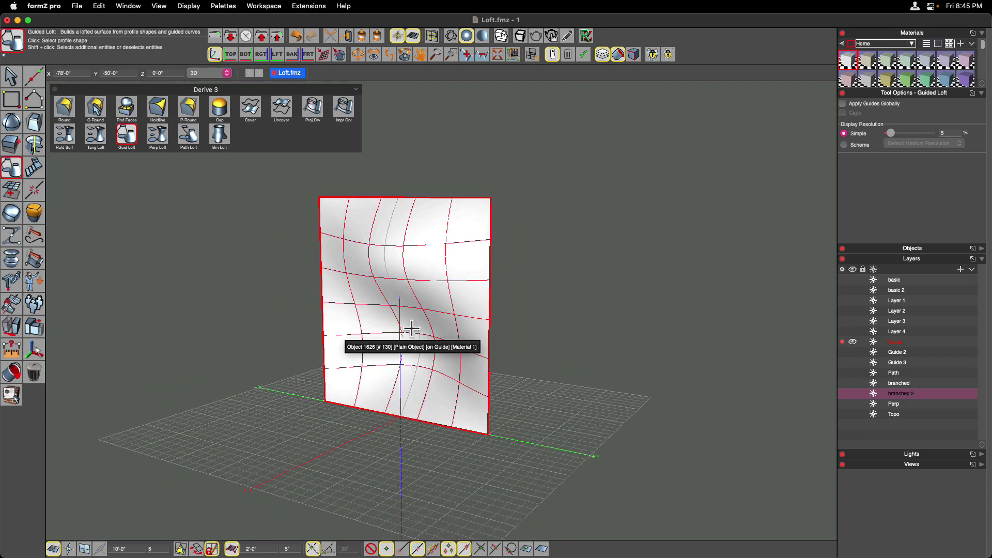
pyautogui.hscroll(5, 686, 315)
pyautogui.hscroll(8, 686, 314)
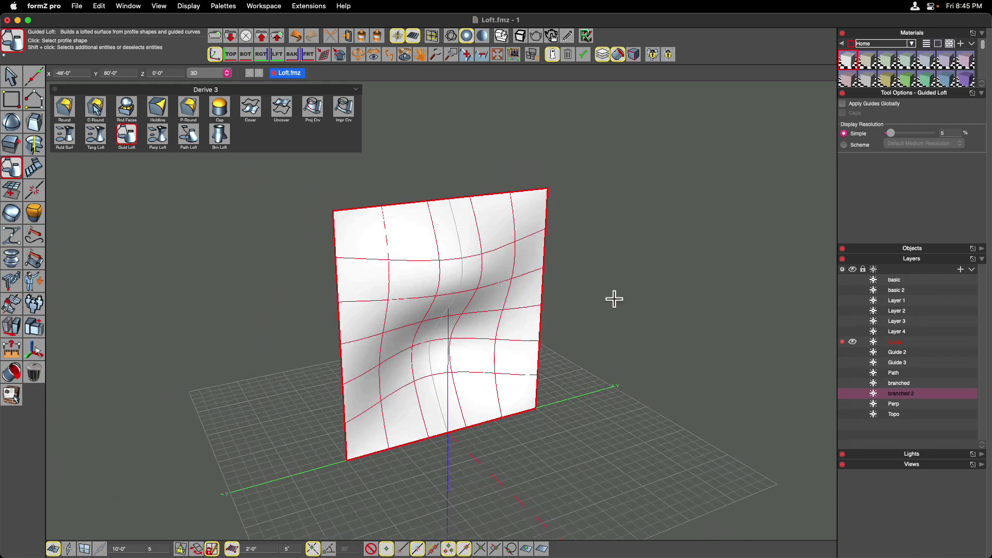
pyautogui.press('super+z')
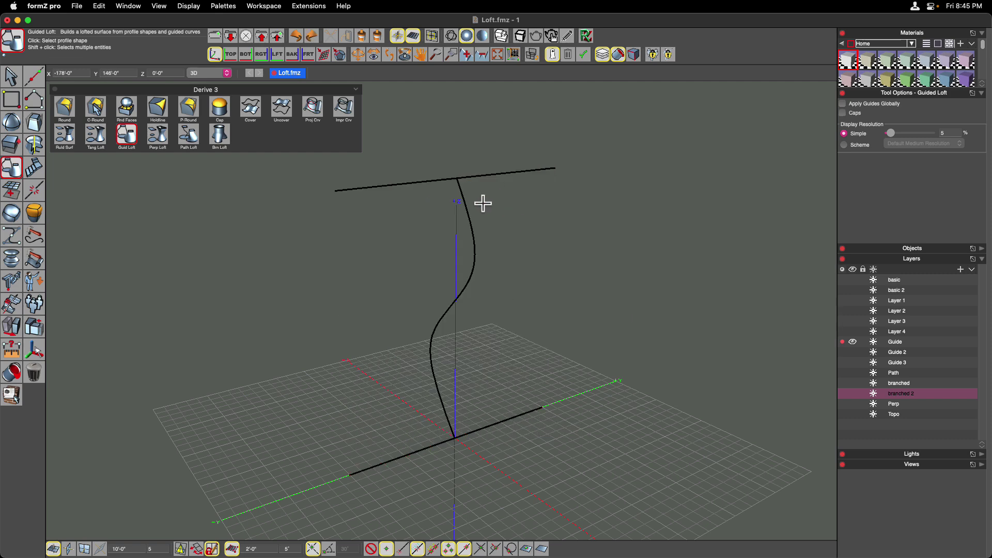
# Show the Guide 2 curve and guided-loft the top line along it into a wavy-edged surface
pyautogui.click(853, 354)
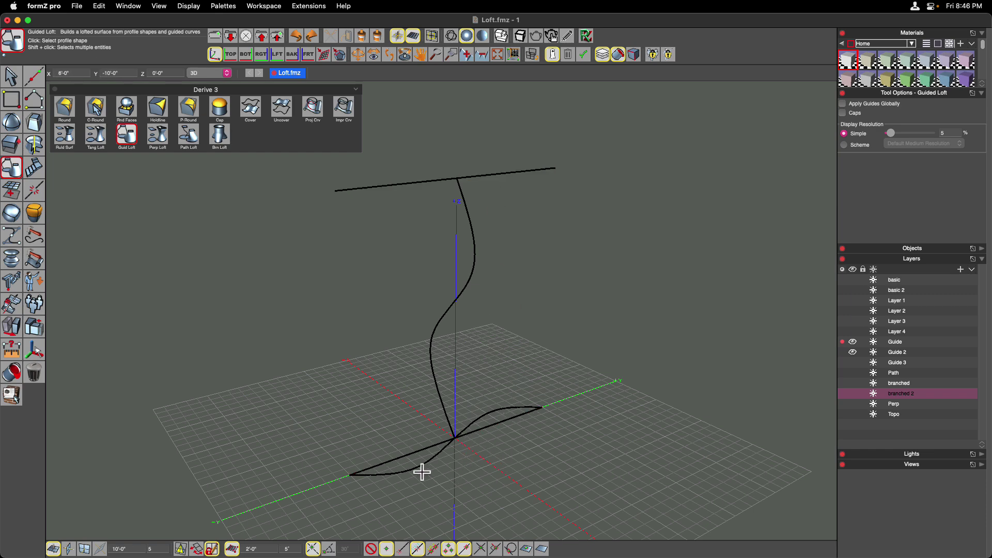
pyautogui.click(397, 187)
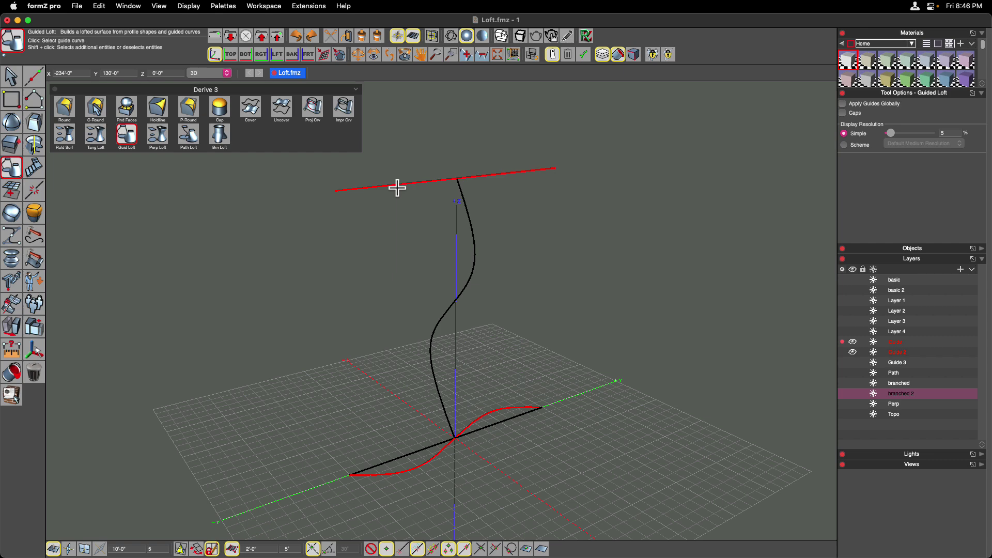
pyautogui.click(469, 225)
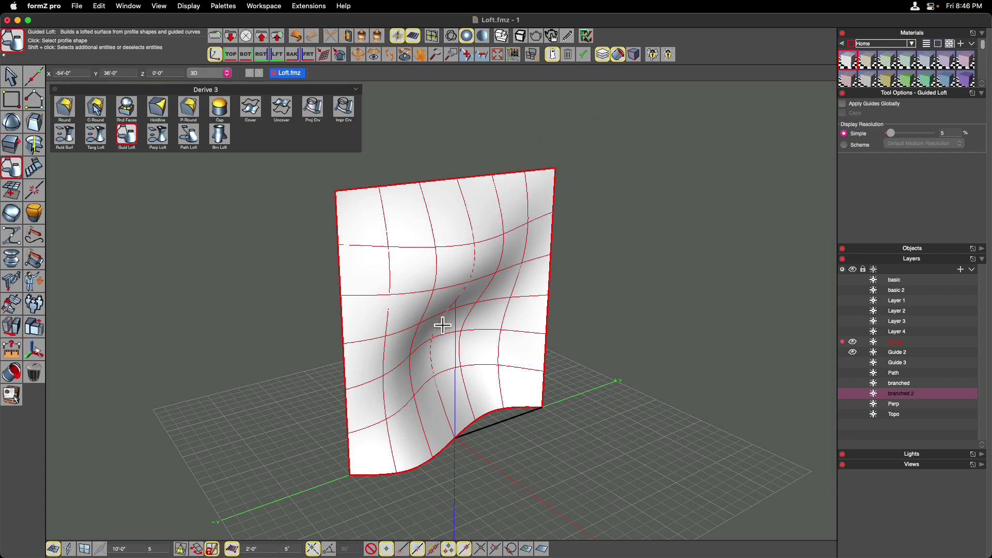
pyautogui.moveTo(488, 410); pyautogui.dragTo(517, 392, button='middle')
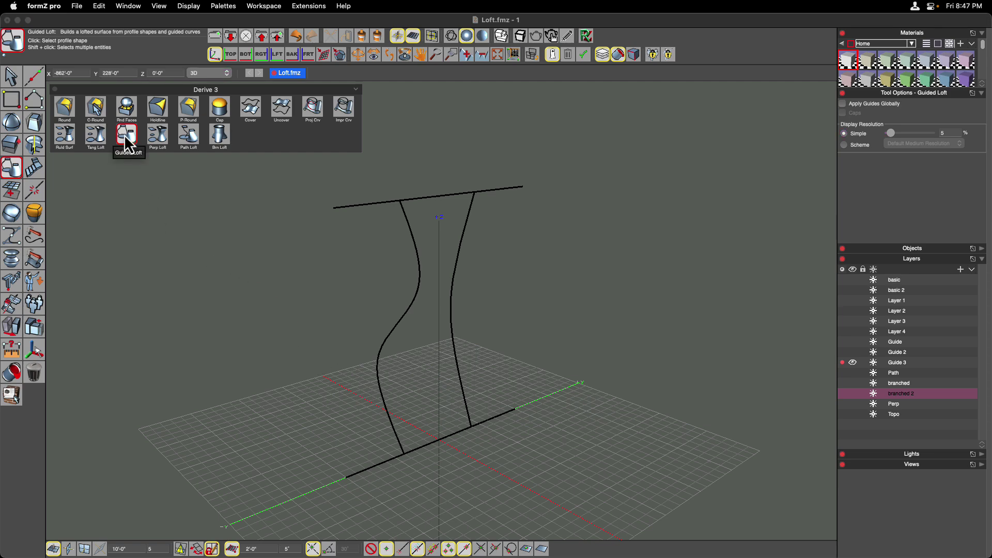
# Guided-loft from the bottom line to the top line using the left and right wavy curves as guides
pyautogui.click(381, 464)
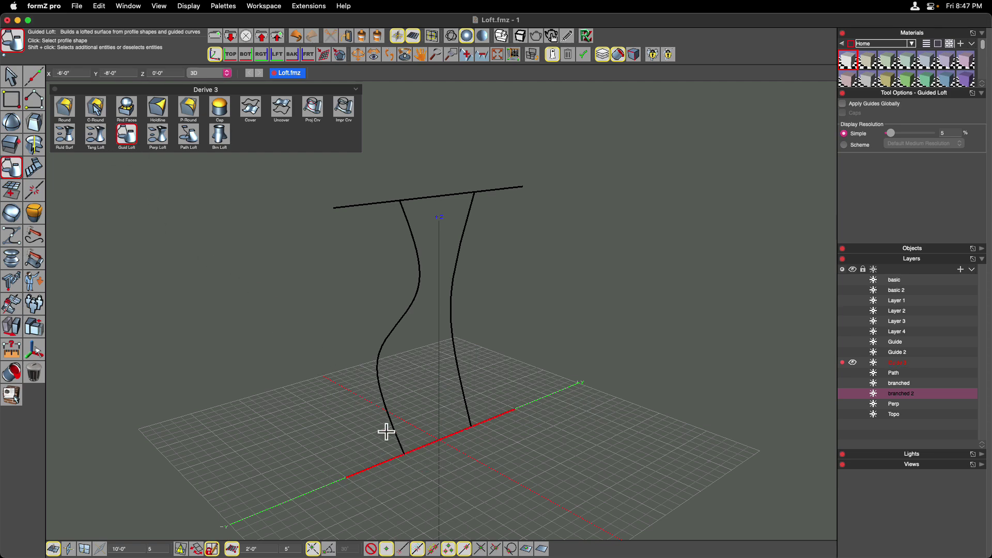
pyautogui.click(356, 205)
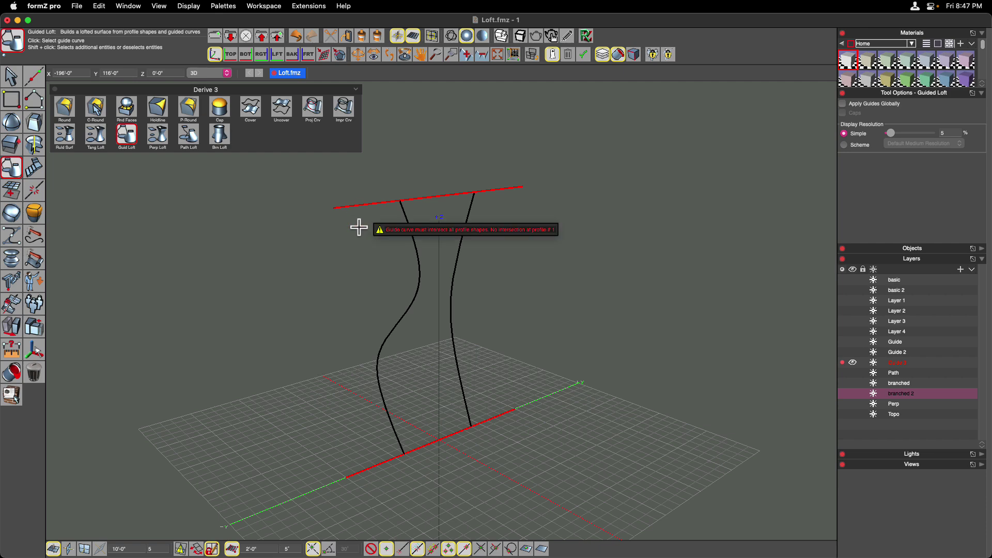
pyautogui.click(410, 303)
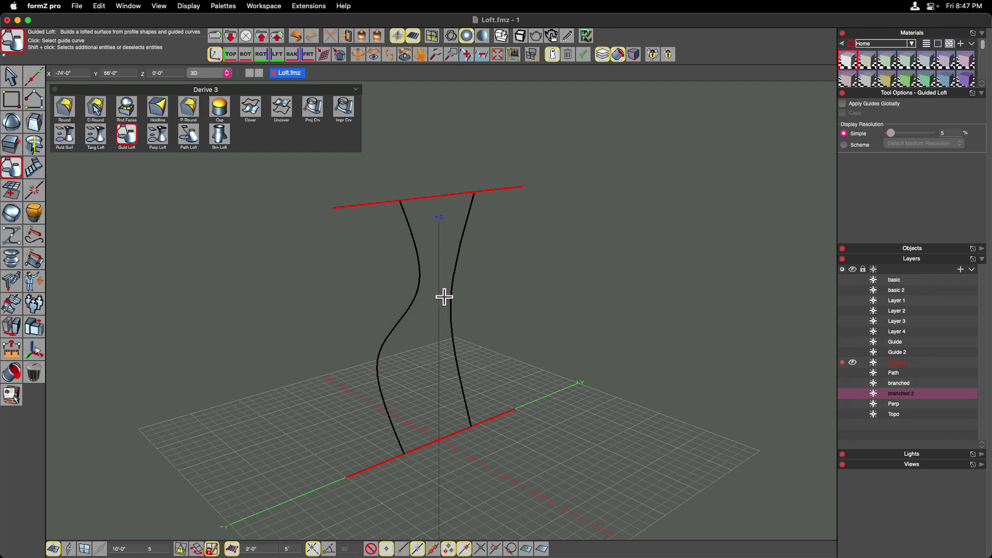
pyautogui.click(407, 315)
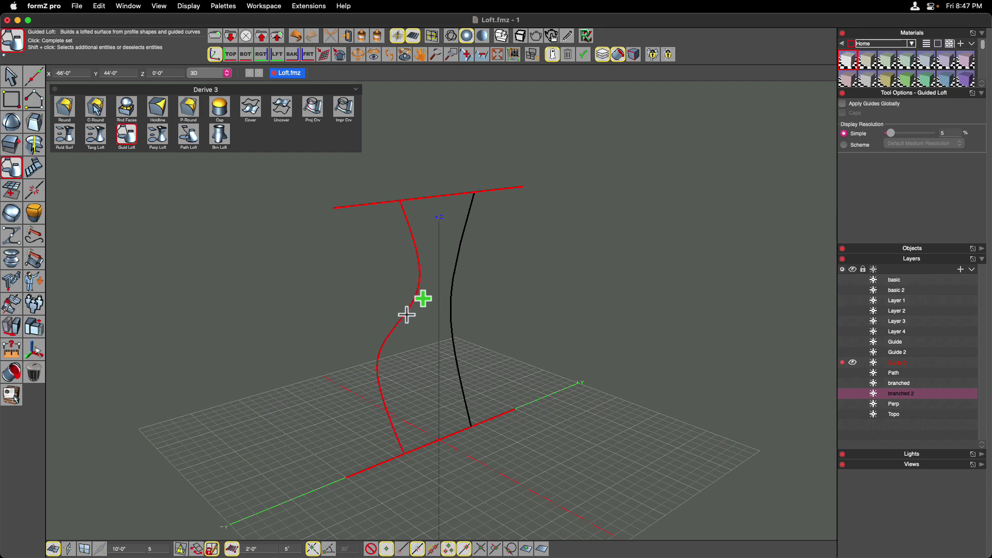
pyautogui.keyDown('shift'); pyautogui.click(451, 306); pyautogui.keyUp('shift')
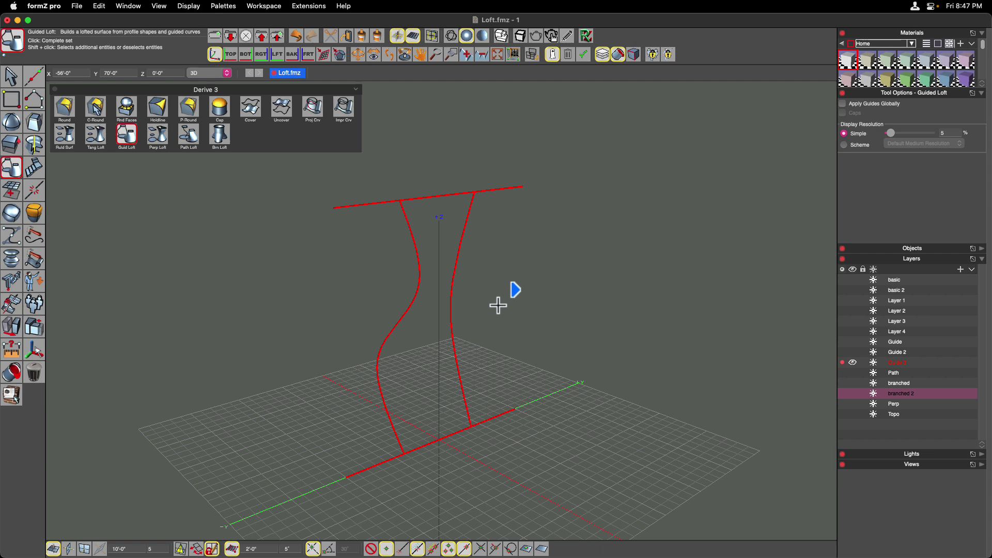
pyautogui.click(498, 305)
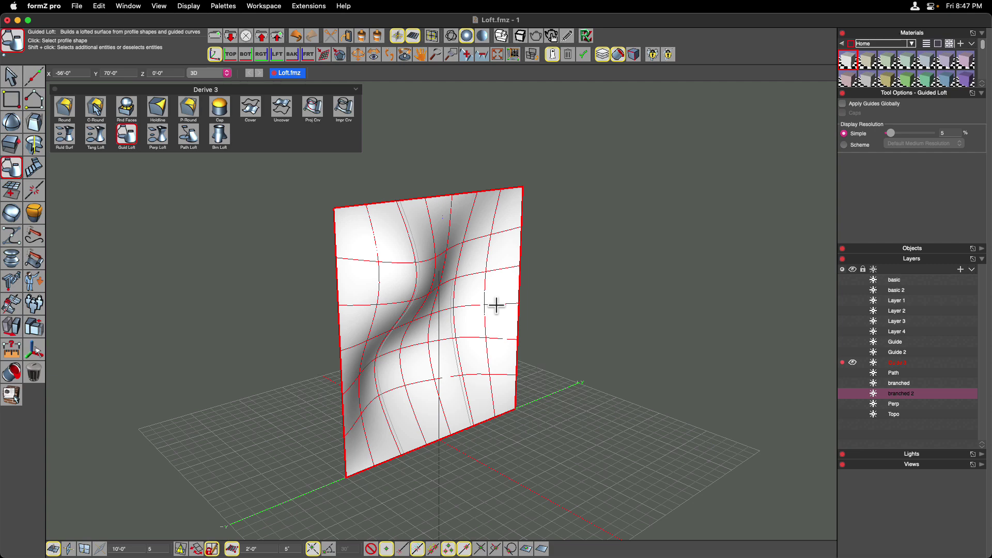
pyautogui.moveTo(496, 306); pyautogui.dragTo(438, 304, button='middle')
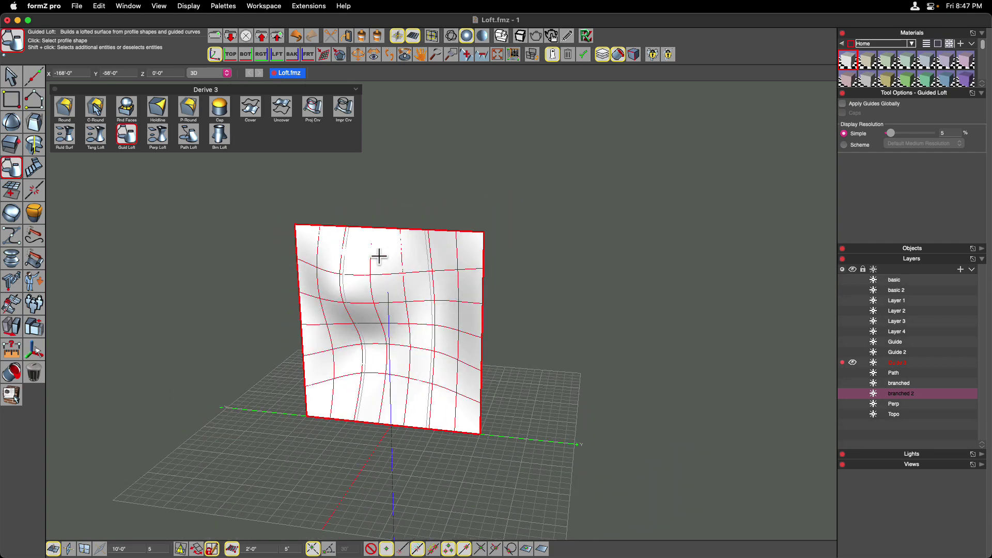